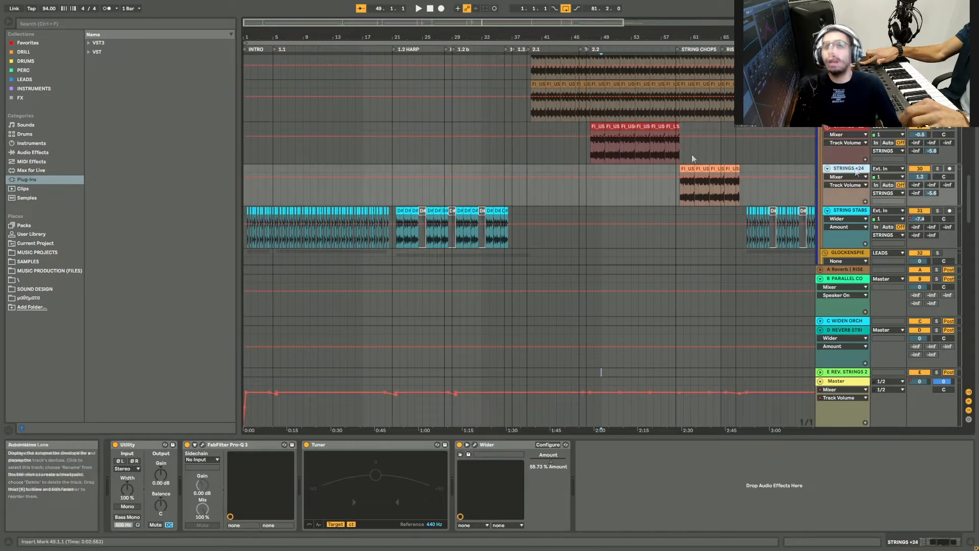
- Select the DRUMS - 808 group track and solo it
scroll(692, 154, up, 5)
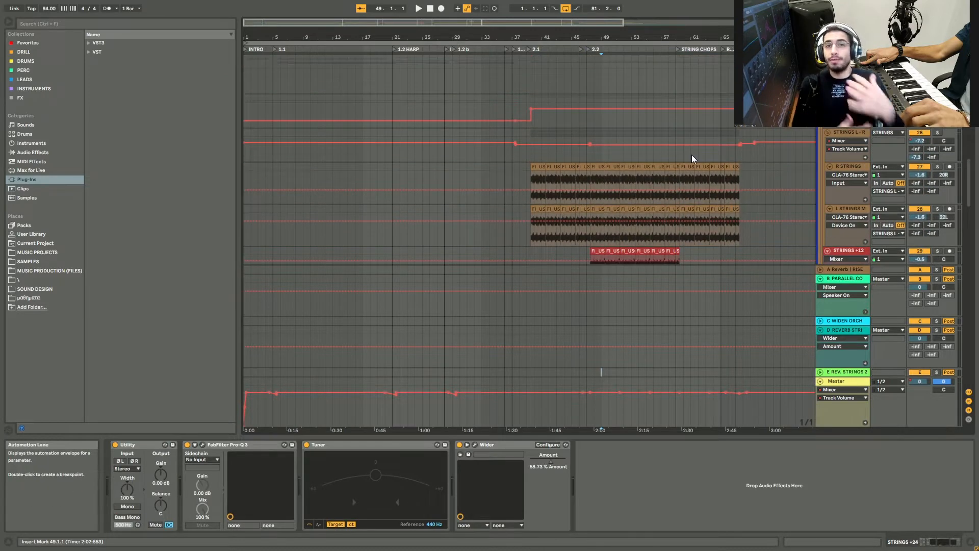
scroll(813, 133, up, 5)
scroll(819, 135, up, 8)
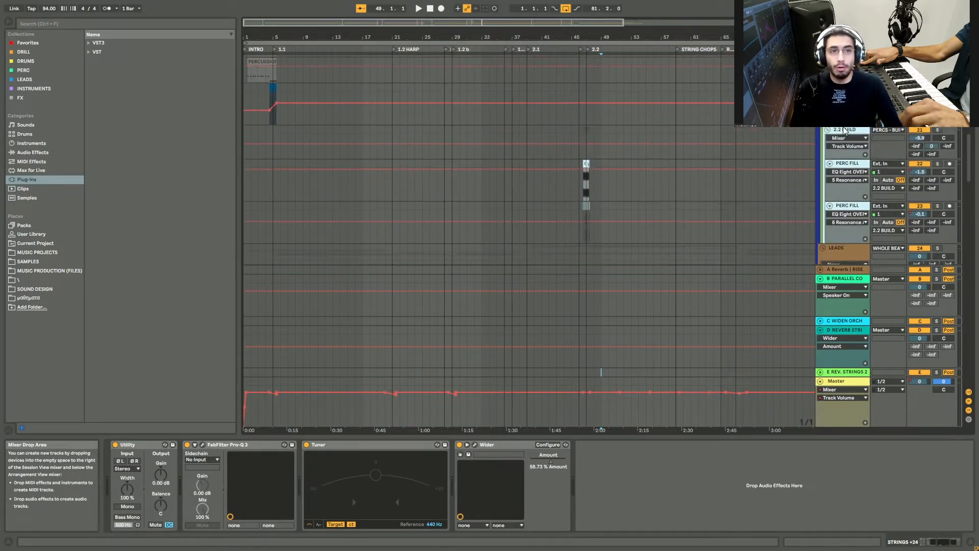
scroll(841, 160, up, 10)
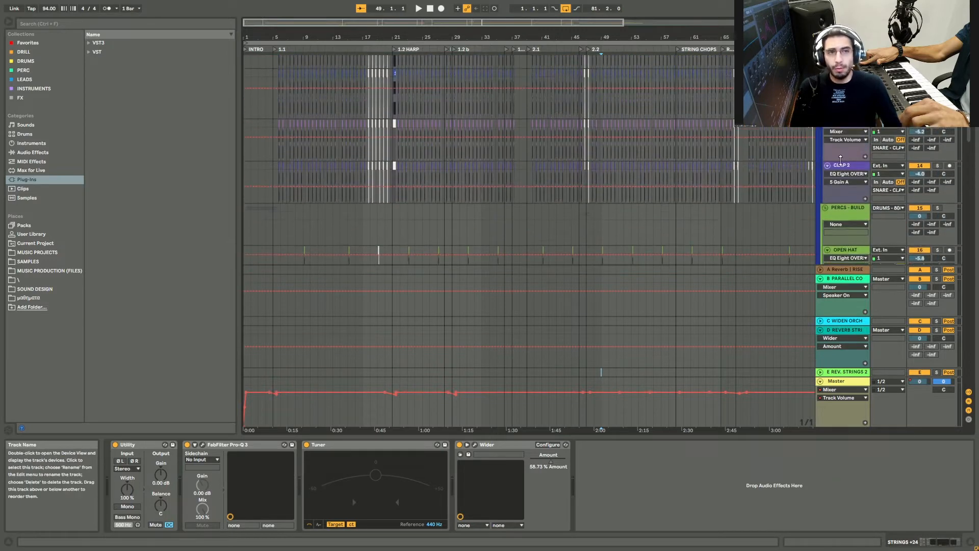
scroll(861, 126, up, 8)
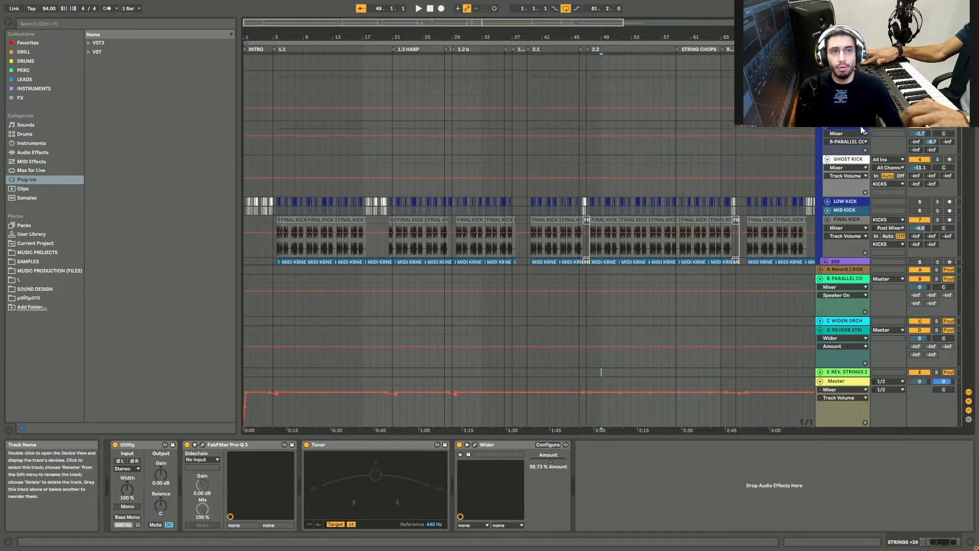
click(857, 153)
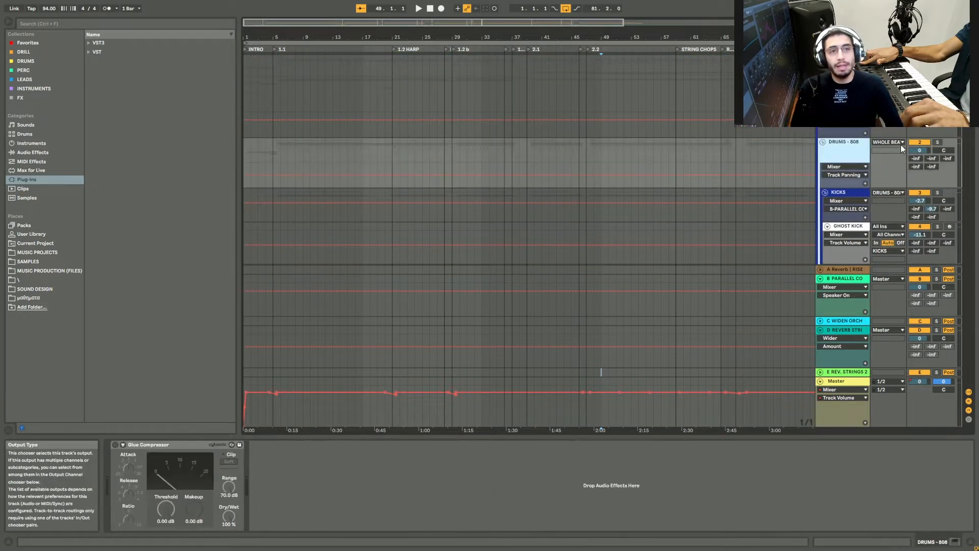
click(938, 142)
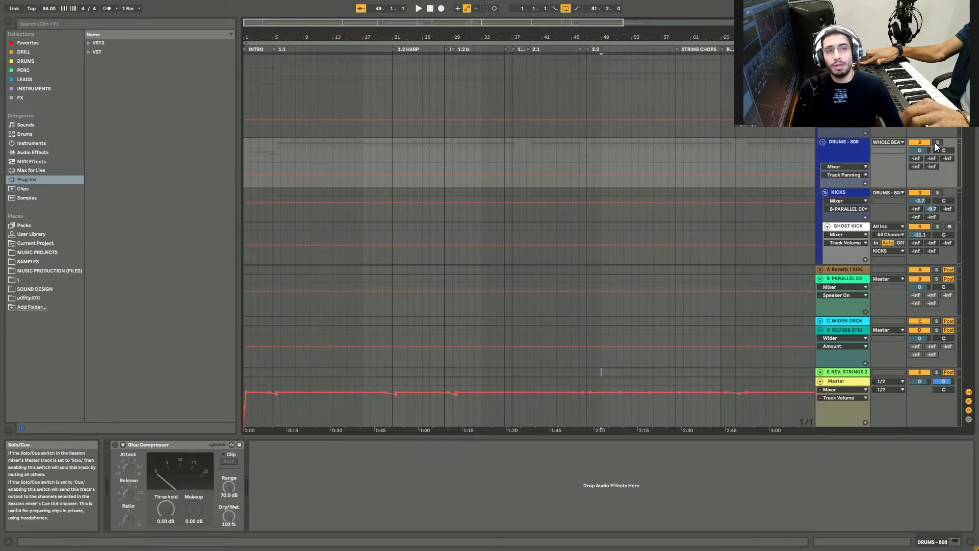
- Play the arrangement from bar 5 and examine the kick, 808 and snare tracks during playback
click(274, 98)
key(space)
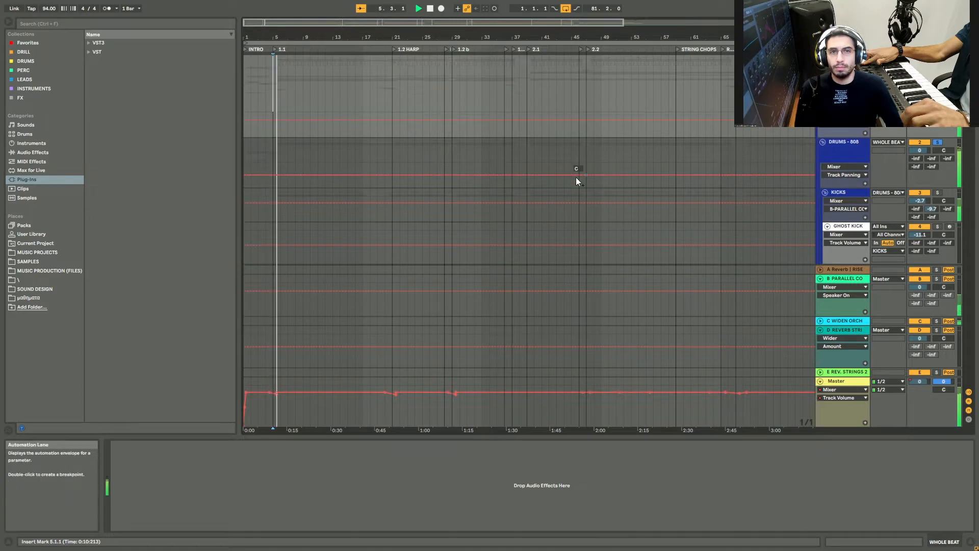
scroll(331, 150, down, 3)
scroll(276, 174, up, 6)
scroll(562, 178, down, 4)
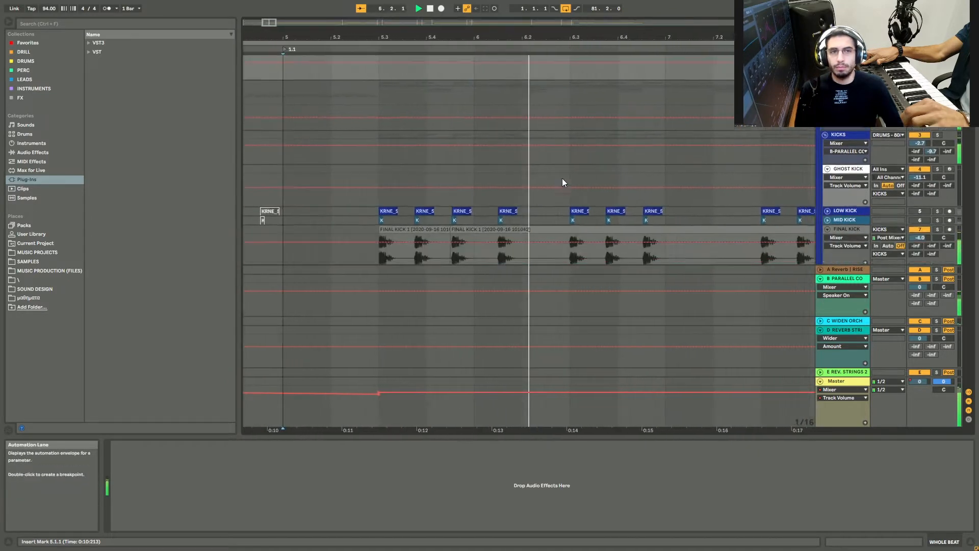
scroll(574, 176, down, 5)
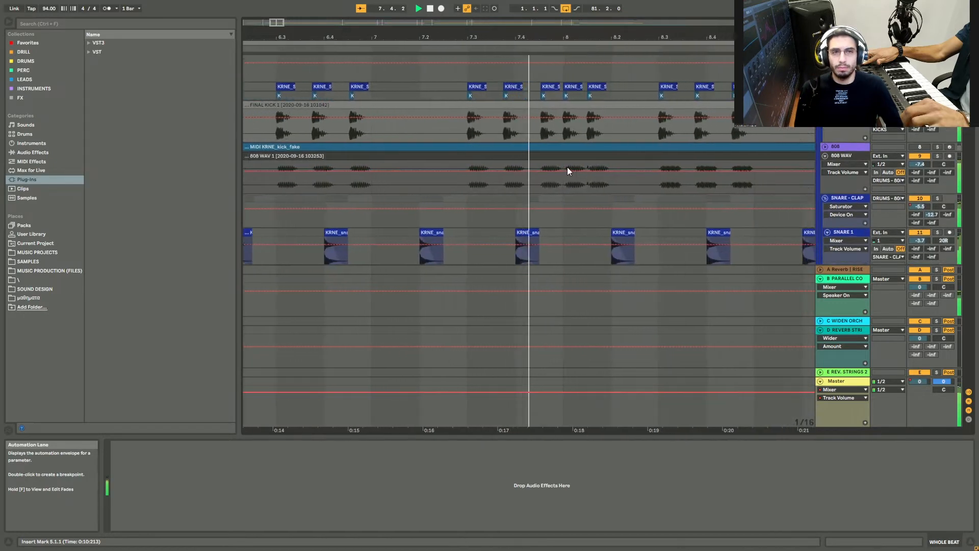
scroll(567, 167, down, 3)
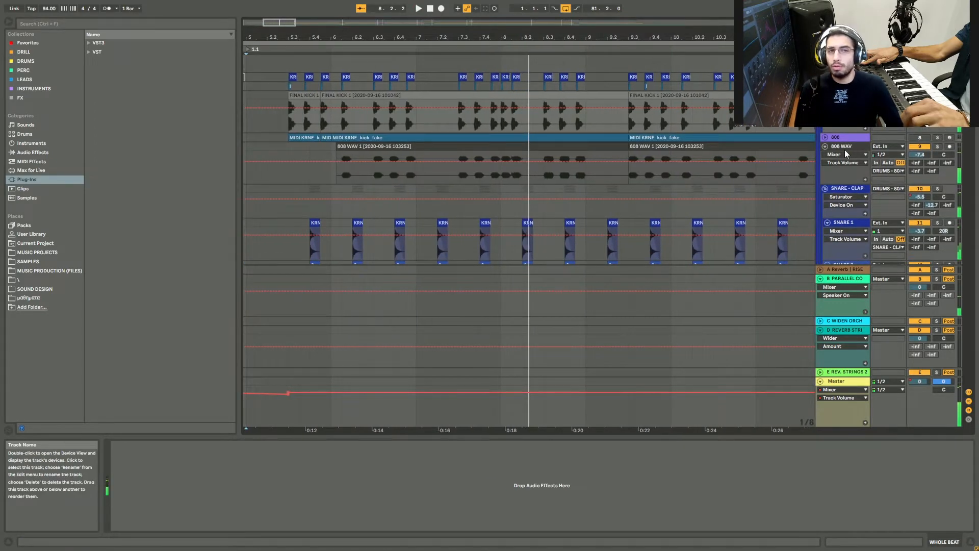
scroll(816, 164, up, 2)
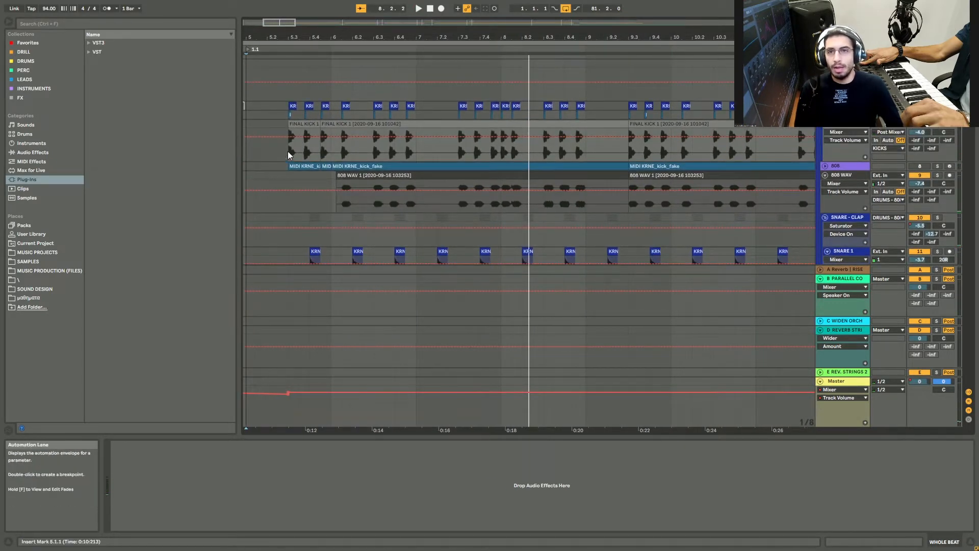
- Play again from the first FINAL KICK clip at 5.3.1, following the kick, 808, snare and clap tracks
click(288, 155)
key(space)
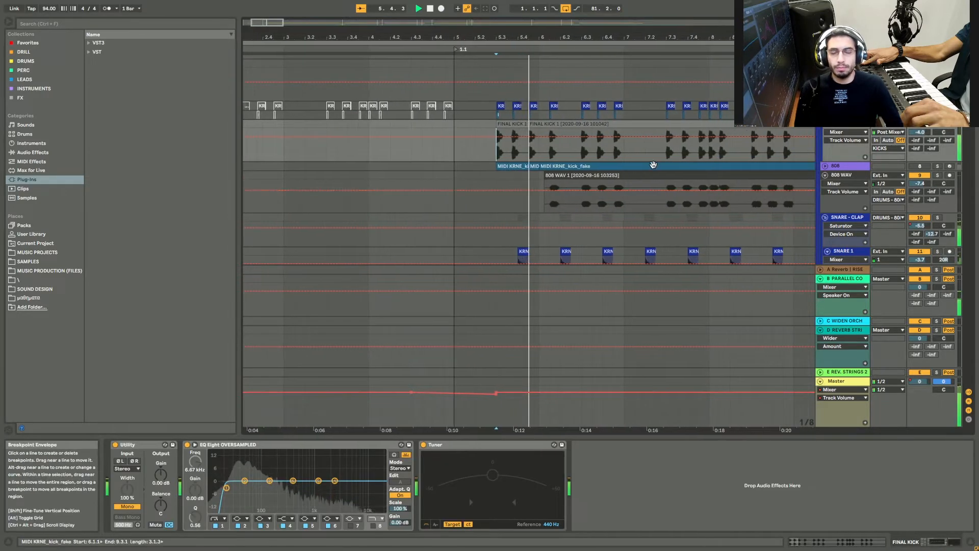
scroll(725, 152, up, 6)
scroll(657, 160, down, 4)
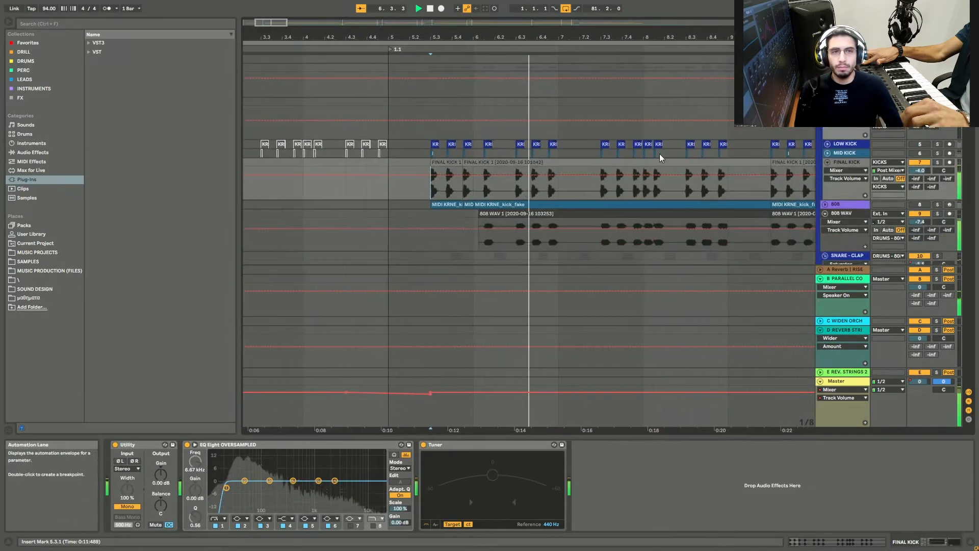
scroll(664, 169, down, 10)
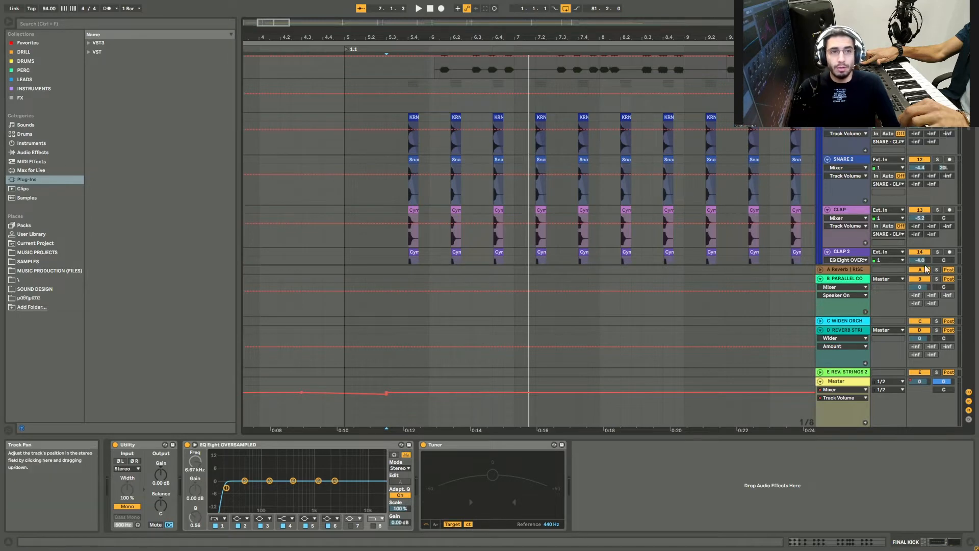
- Review the snare and clap tracks, and select the DRUMS - 808 group track to show its devices
scroll(934, 229, down, 3)
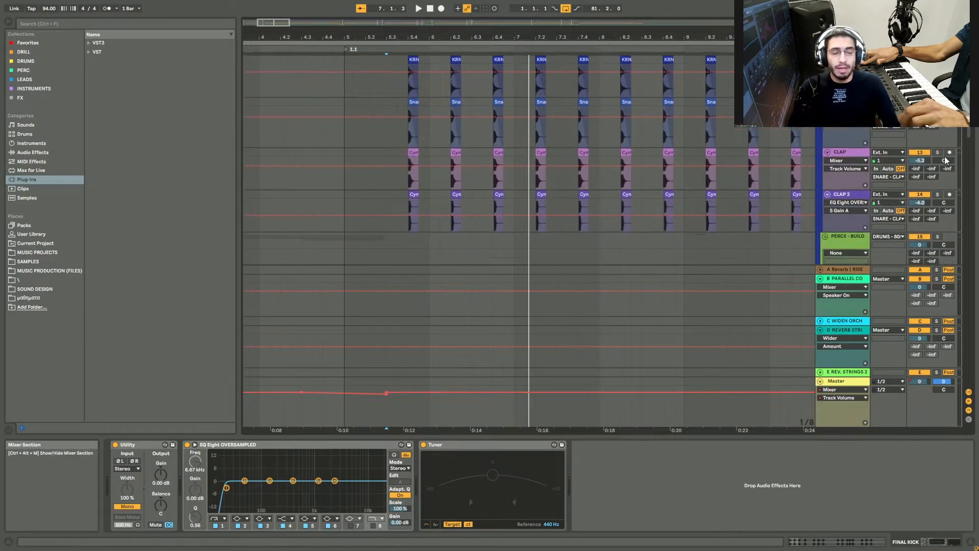
scroll(864, 189, up, 3)
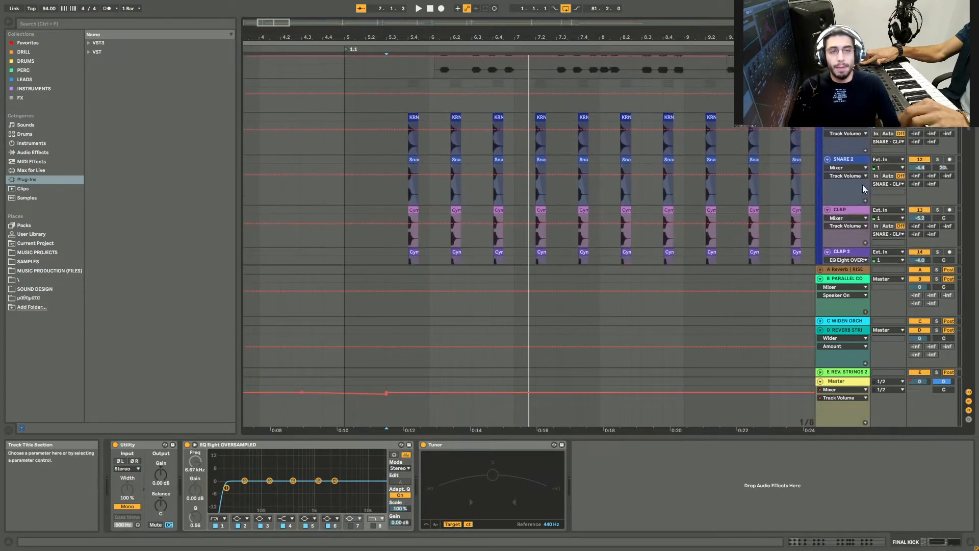
scroll(864, 189, up, 10)
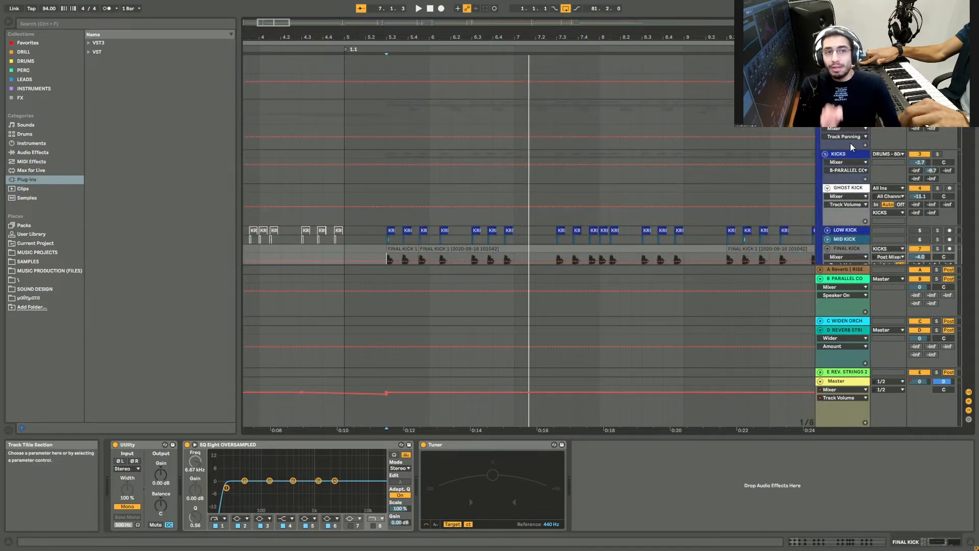
click(851, 147)
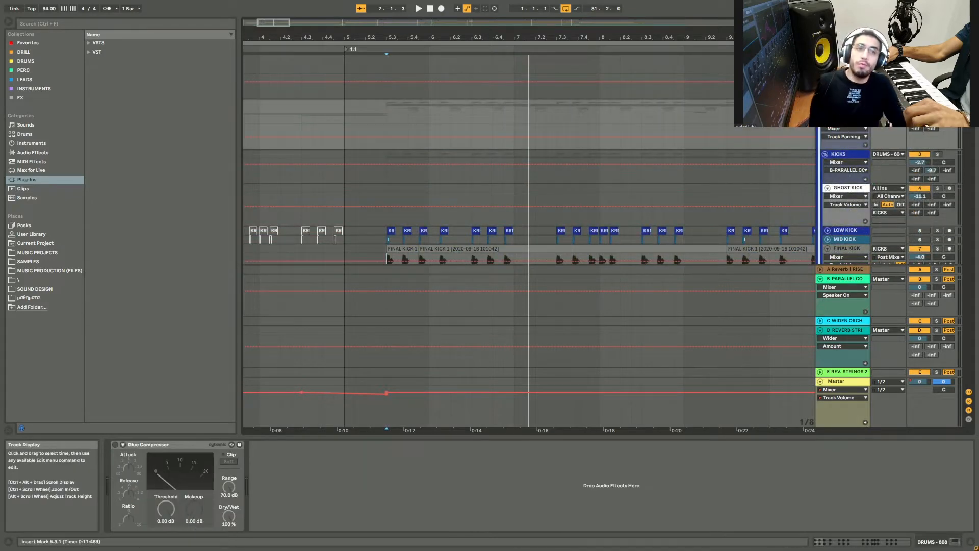
- Examine which kick, 808, snare and clap tracks belong to the DRUMS - 808 group
scroll(765, 187, down, 5)
scroll(765, 187, up, 4)
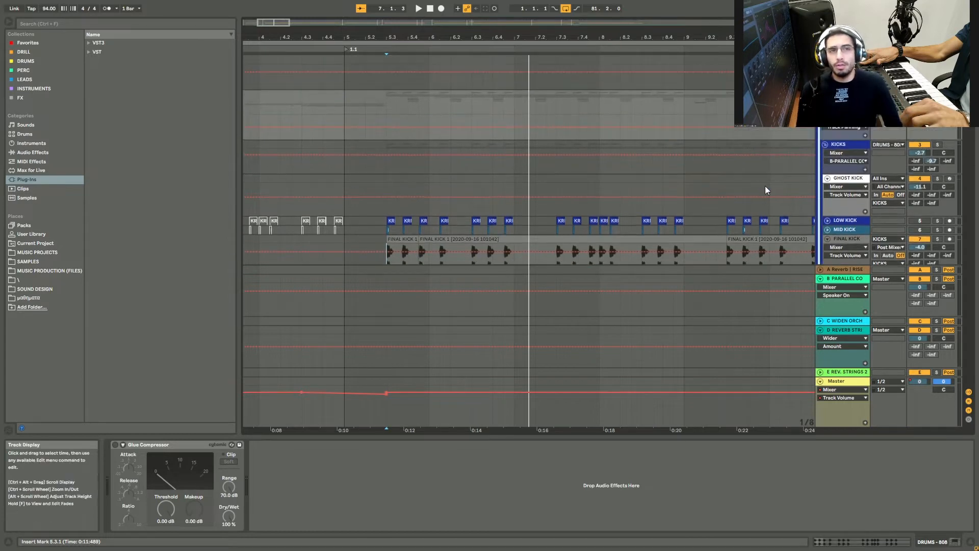
scroll(765, 189, up, 1)
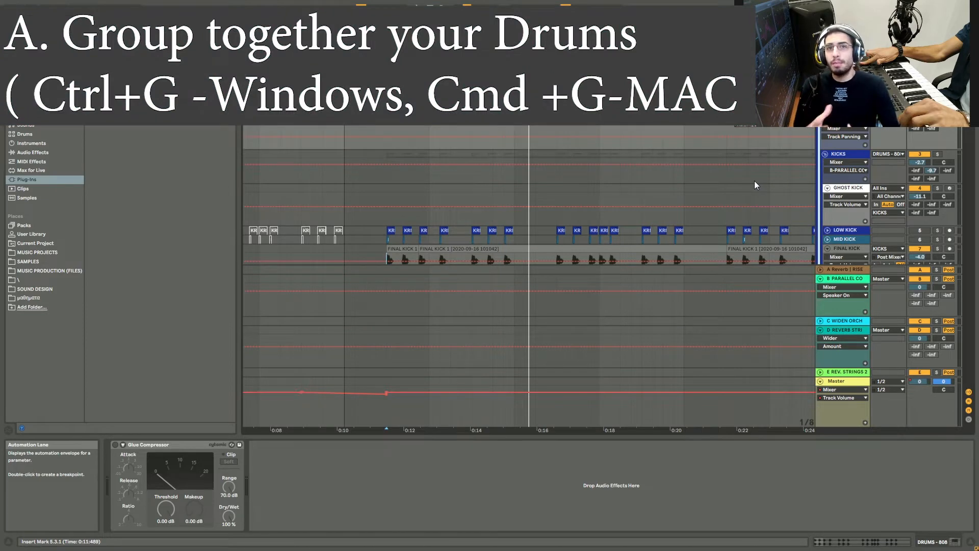
scroll(755, 180, down, 5)
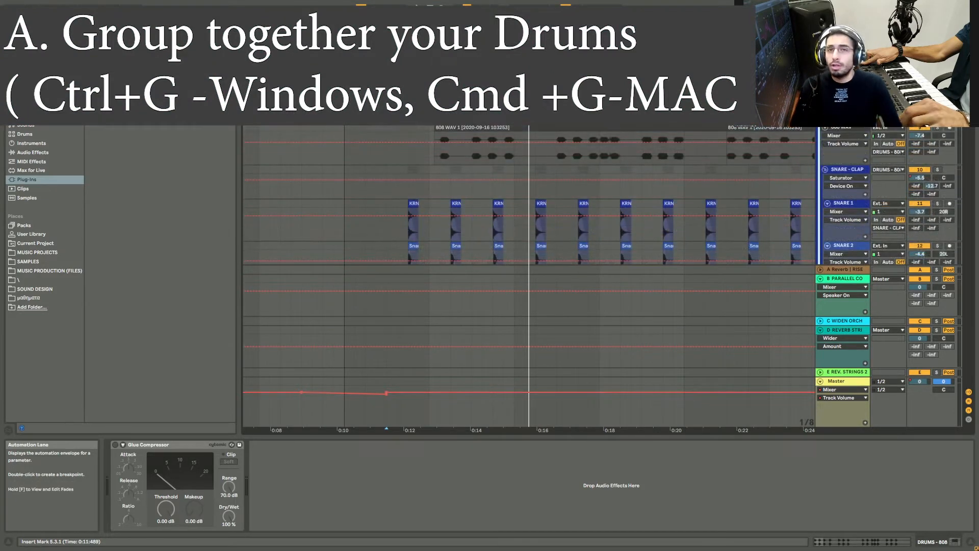
scroll(841, 150, up, 2)
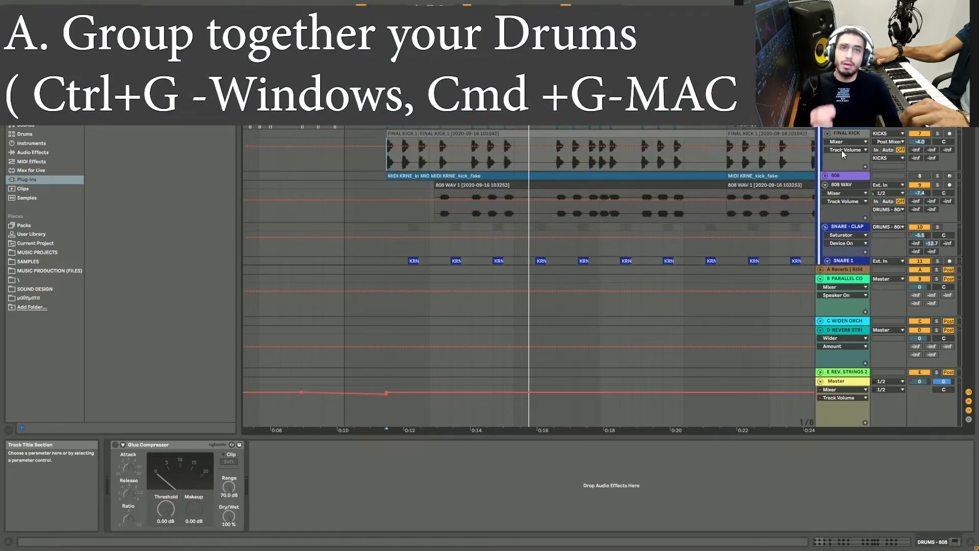
scroll(847, 148, up, 5)
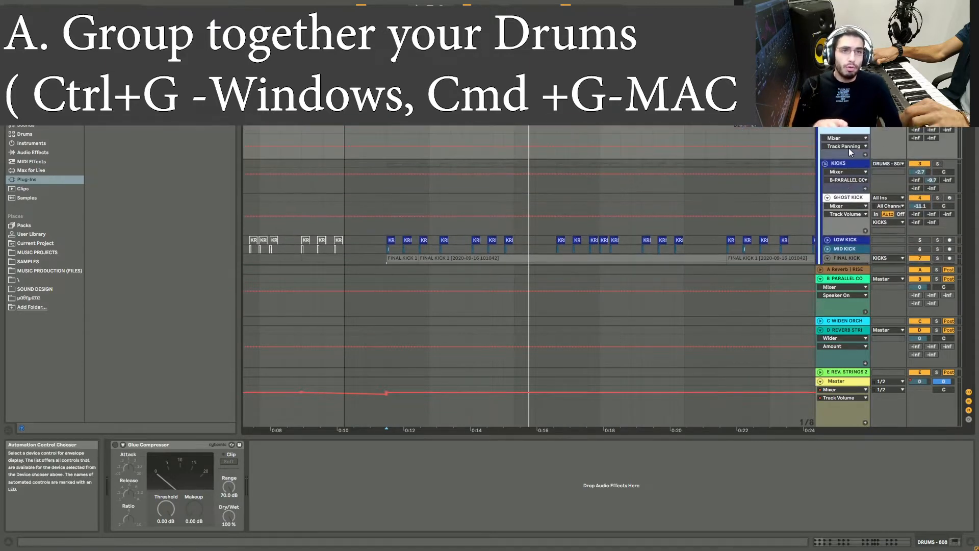
scroll(859, 129, down, 6)
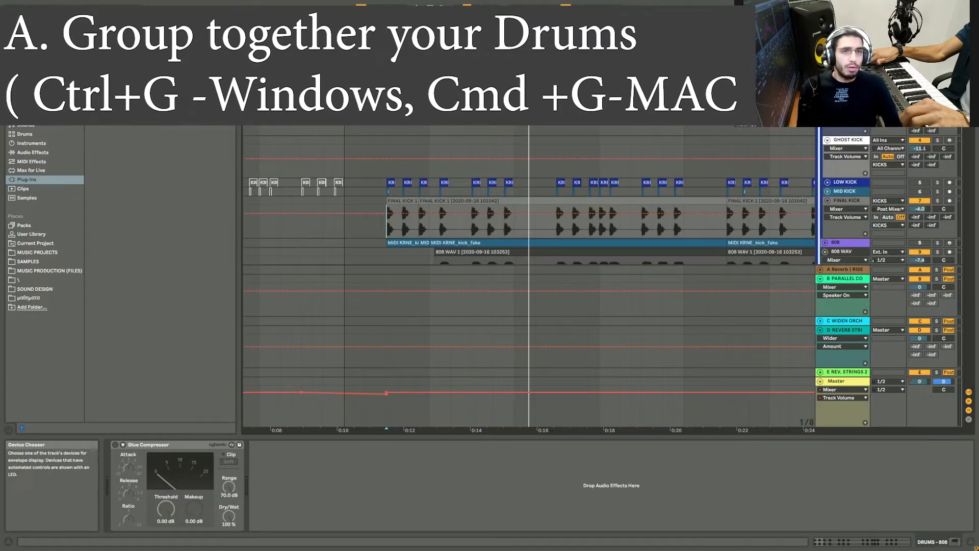
scroll(851, 138, up, 5)
- Group the KICKS, 808, 808 WAV and SNARE - CLAP tracks together
click(853, 155)
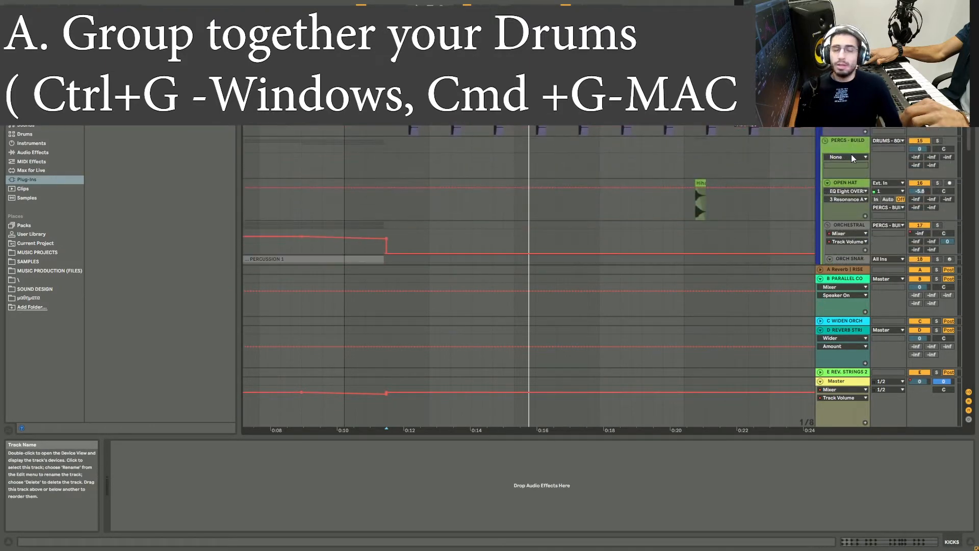
scroll(851, 154, down, 5)
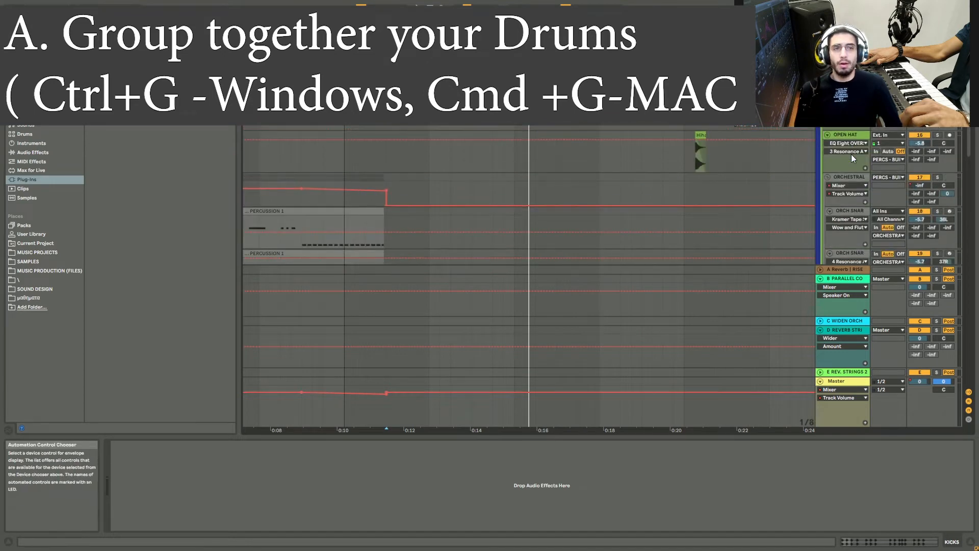
scroll(852, 154, down, 6)
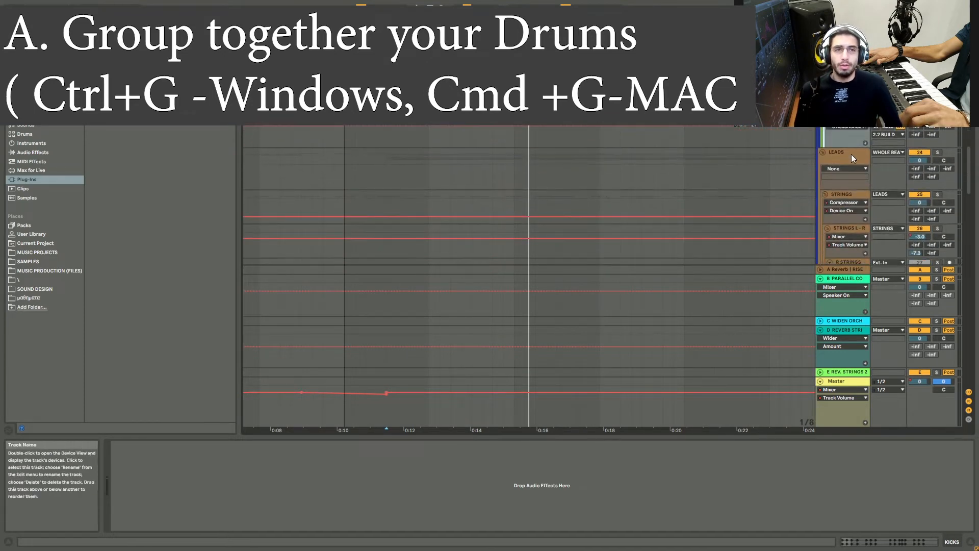
scroll(852, 154, up, 6)
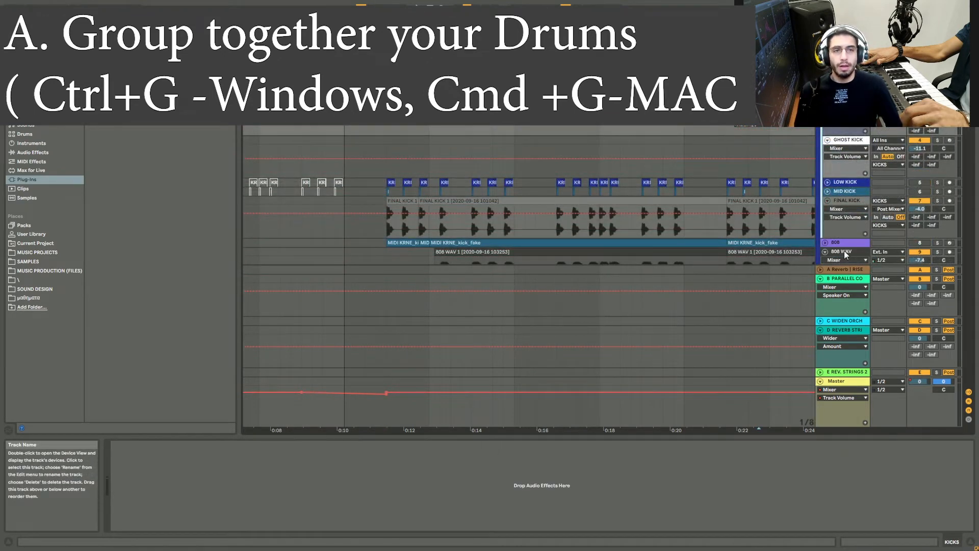
scroll(845, 254, down, 3)
right_click(848, 179)
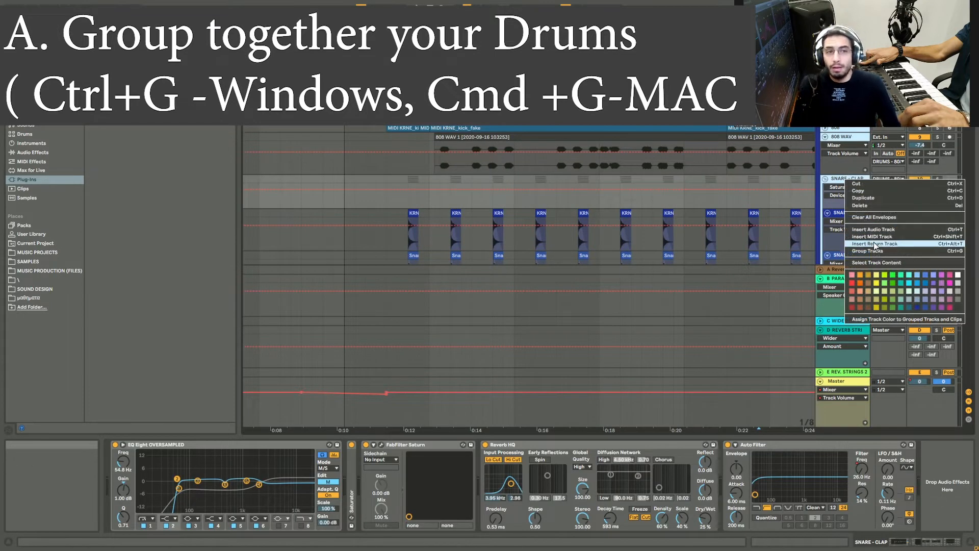
click(862, 254)
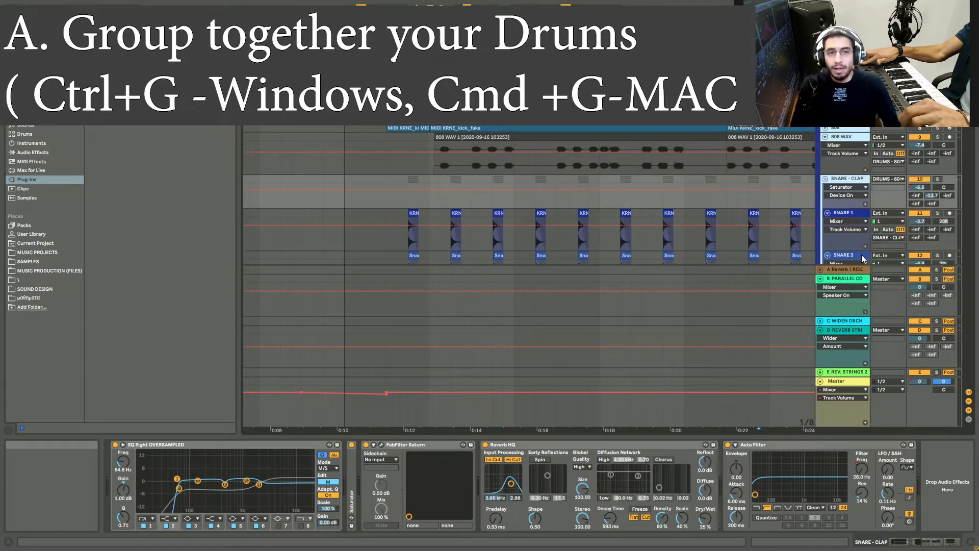
right_click(853, 181)
key(Escape)
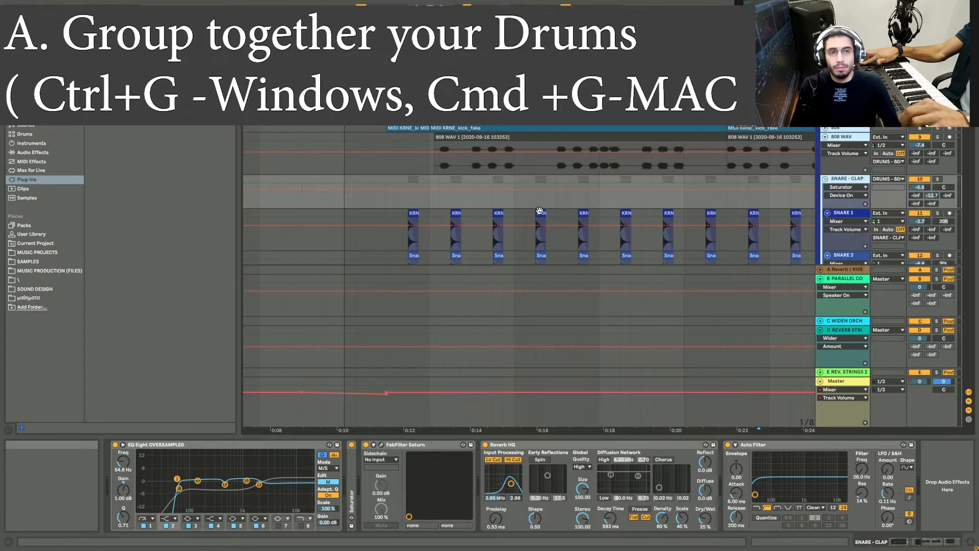
key(ctrl+g)
- Undo the last track grouping and select the DRUMS - 808 group track
scroll(686, 156, up, 1)
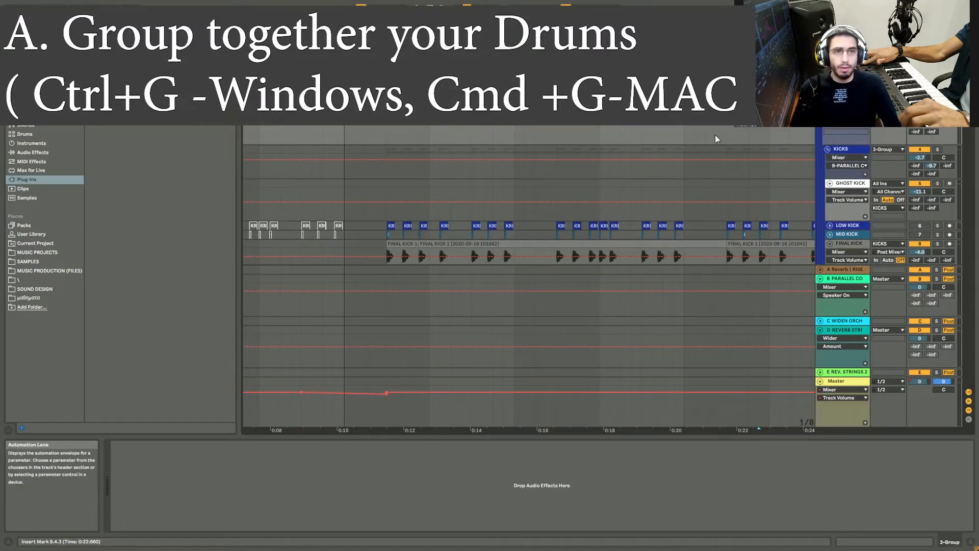
scroll(323, 131, down, 2)
scroll(323, 130, up, 2)
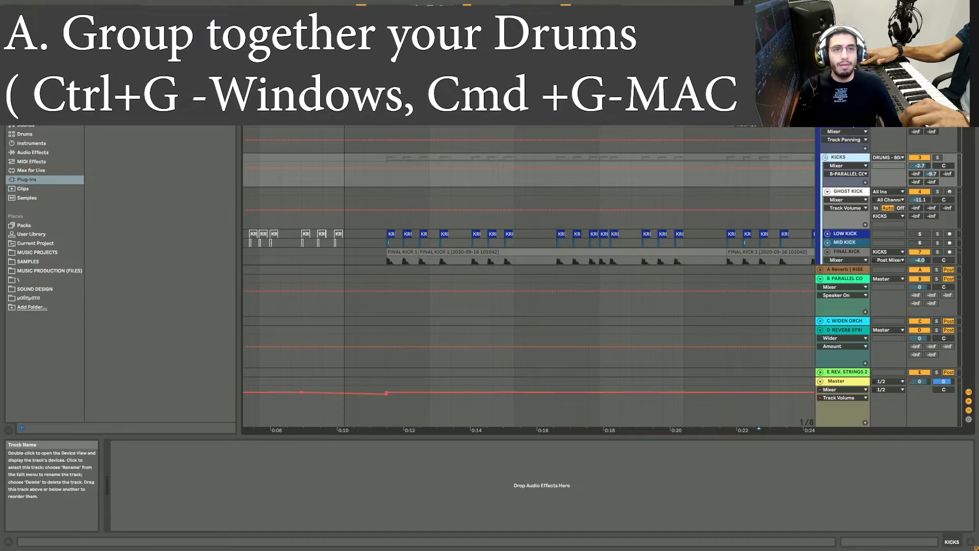
click(843, 123)
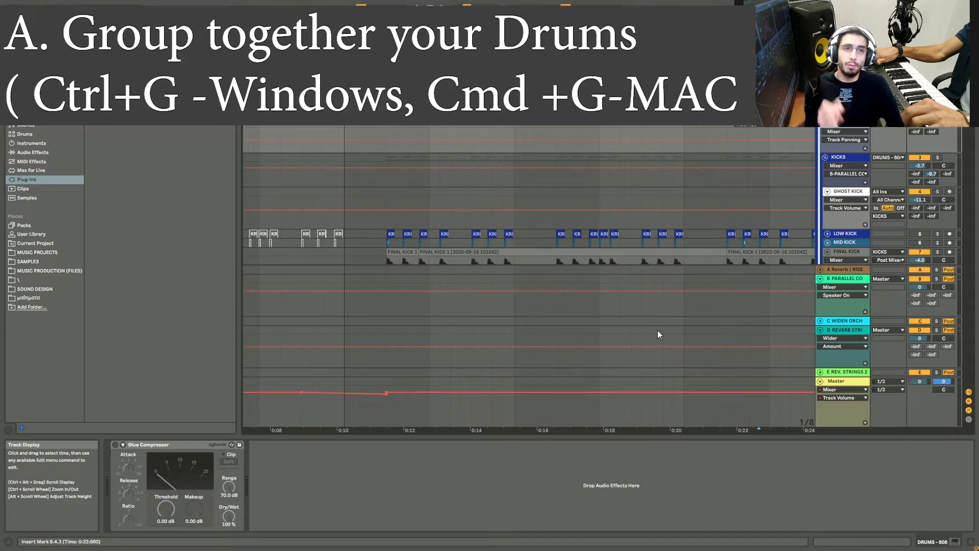
scroll(739, 266, down, 1)
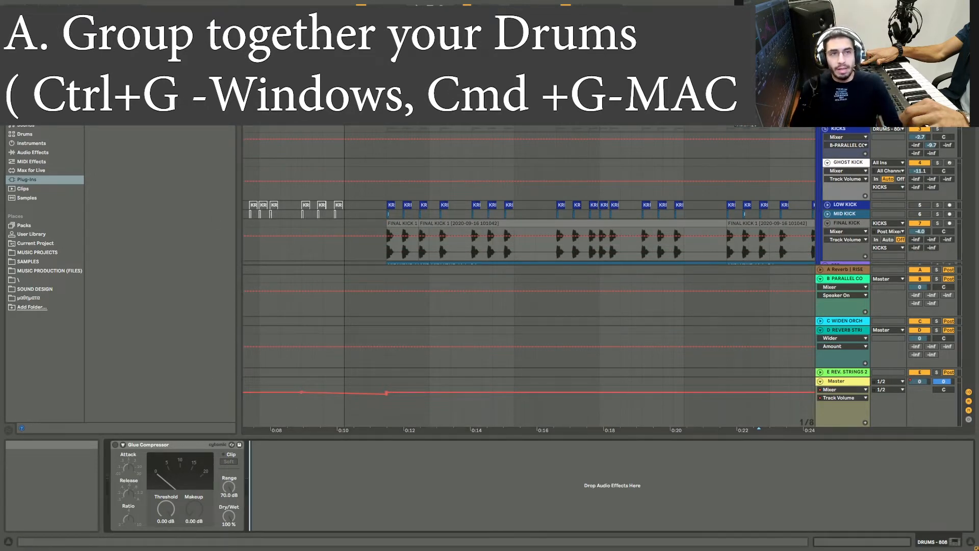
- Remove the Glue Compressor from the DRUMS - 808 group track
click(115, 445)
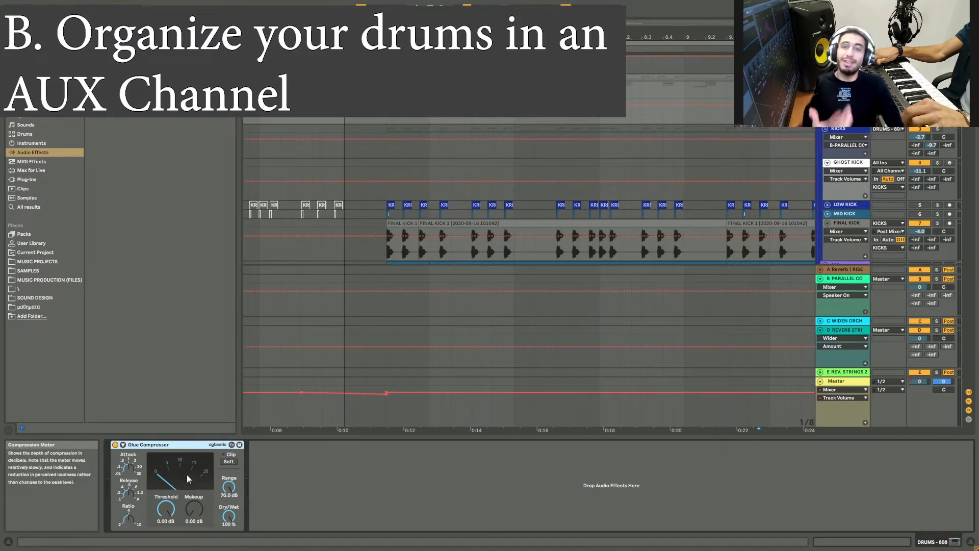
click(783, 343)
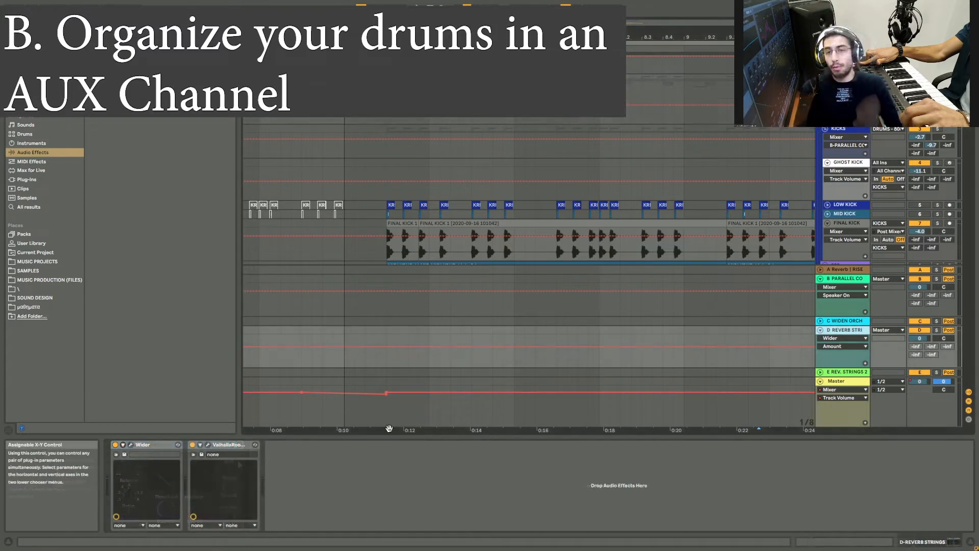
click(841, 78)
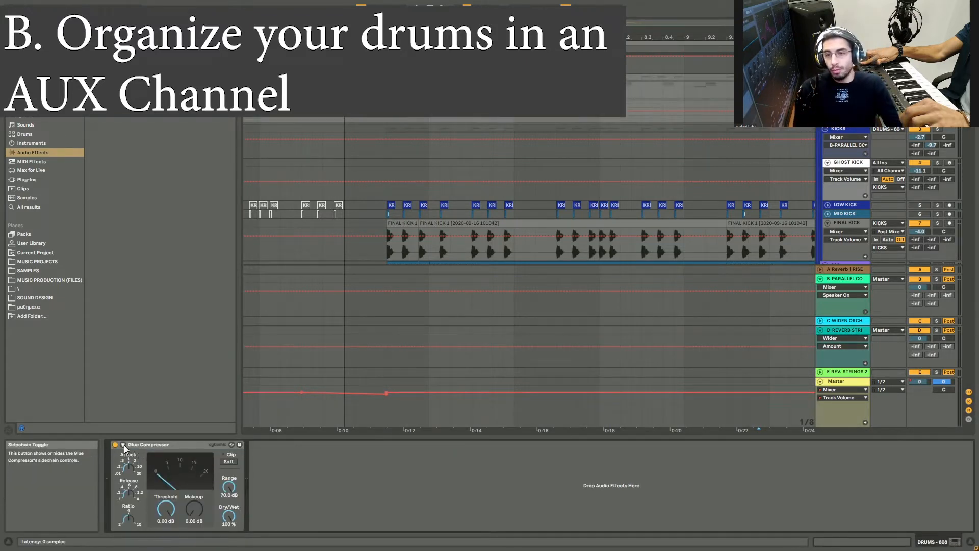
click(163, 445)
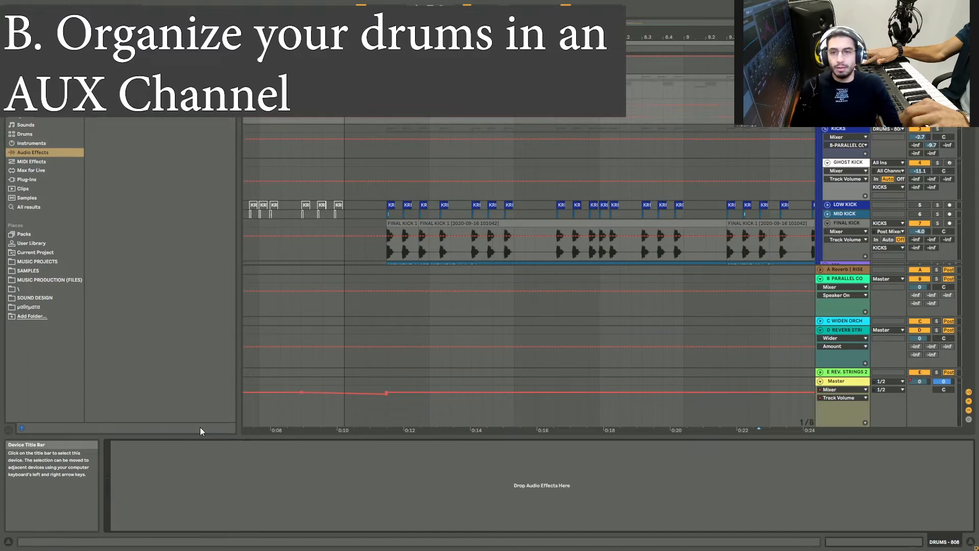
key(Delete)
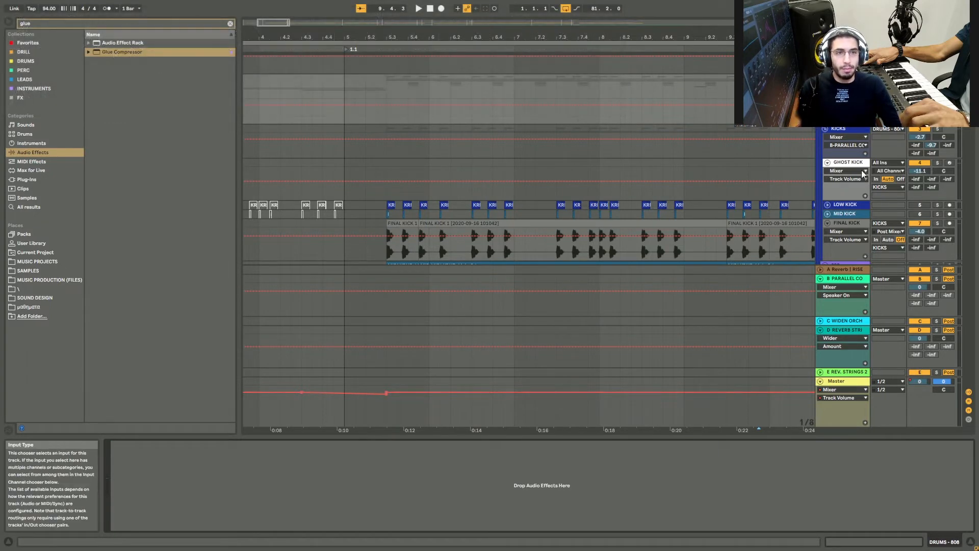
- Add a return track named DRUMS PAR COM with the Glue Compressor pasted onto it and switched on
click(852, 368)
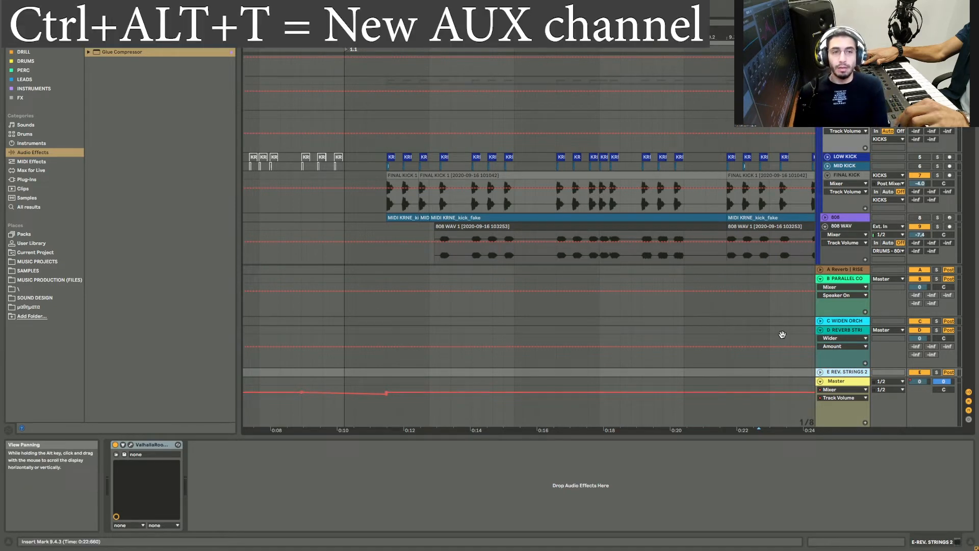
key(ctrl+alt+t)
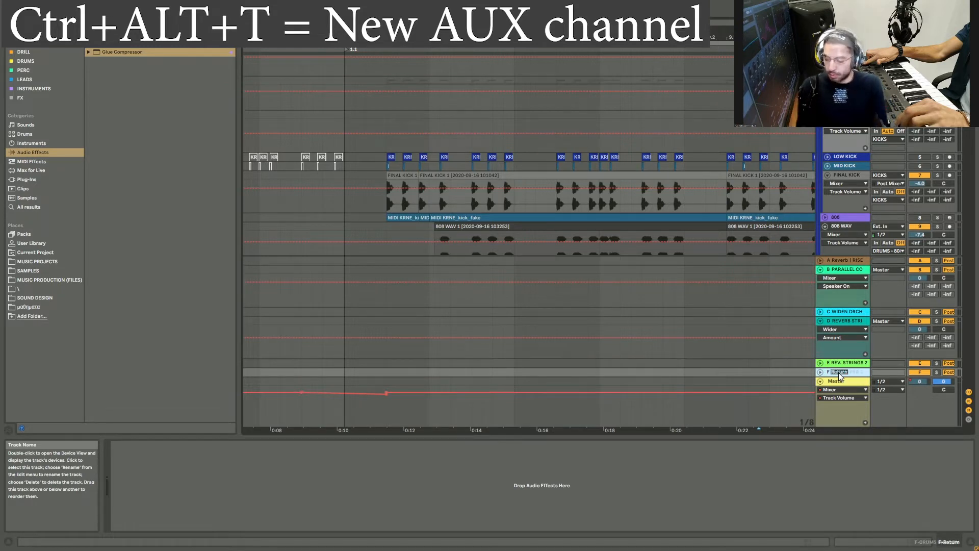
right_click(637, 481)
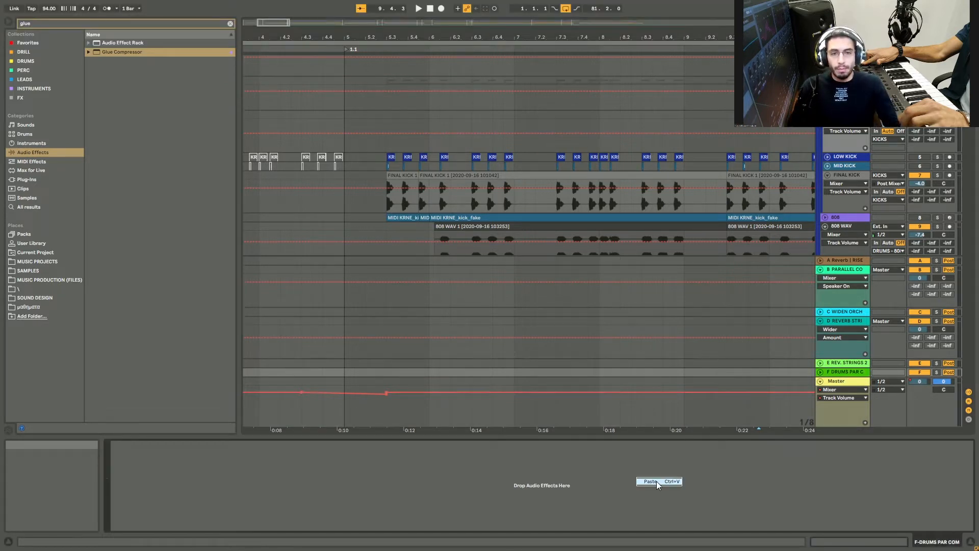
key(Return)
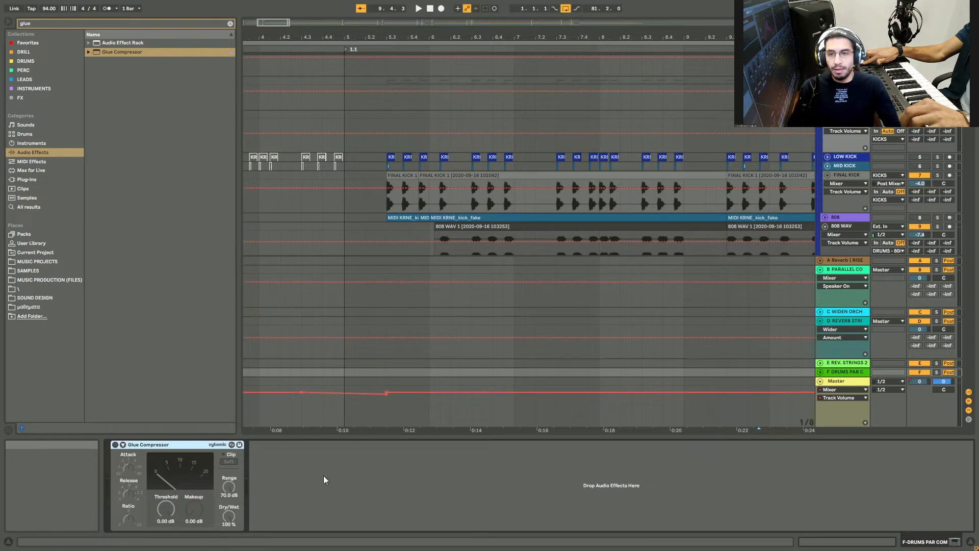
click(116, 445)
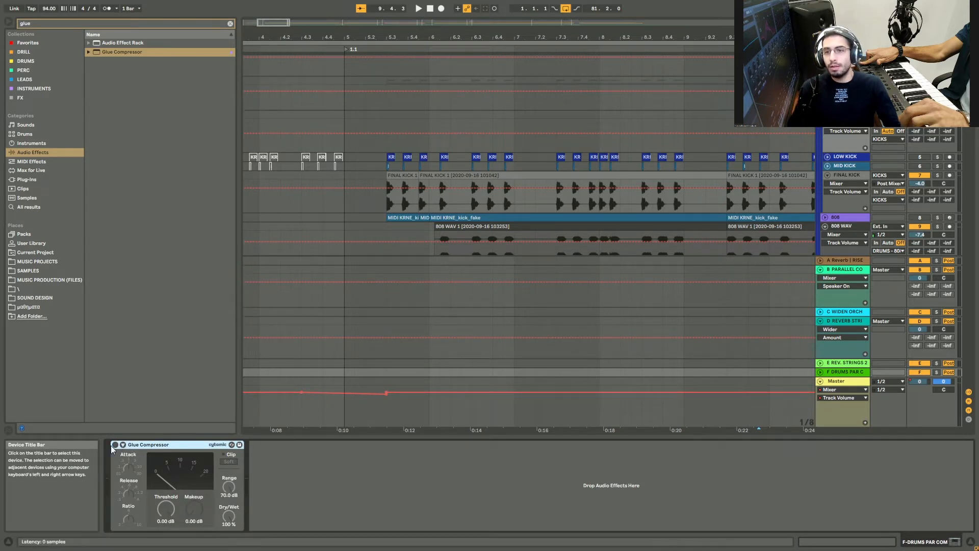
- Load the Drum - Full Parallel preset into the Glue Compressor and set its makeup gain to 0.00 dB
click(89, 52)
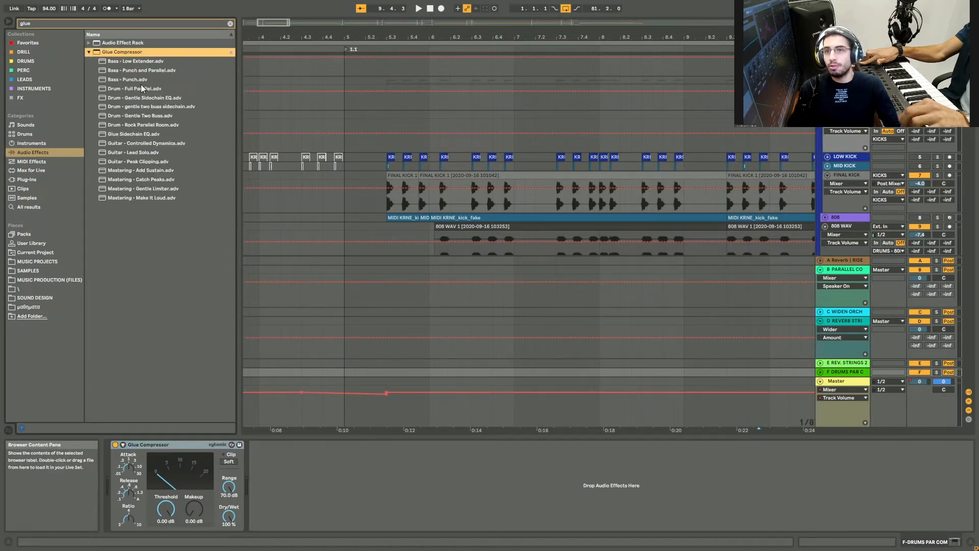
drag(141, 87, 143, 91)
drag(175, 484, 175, 484)
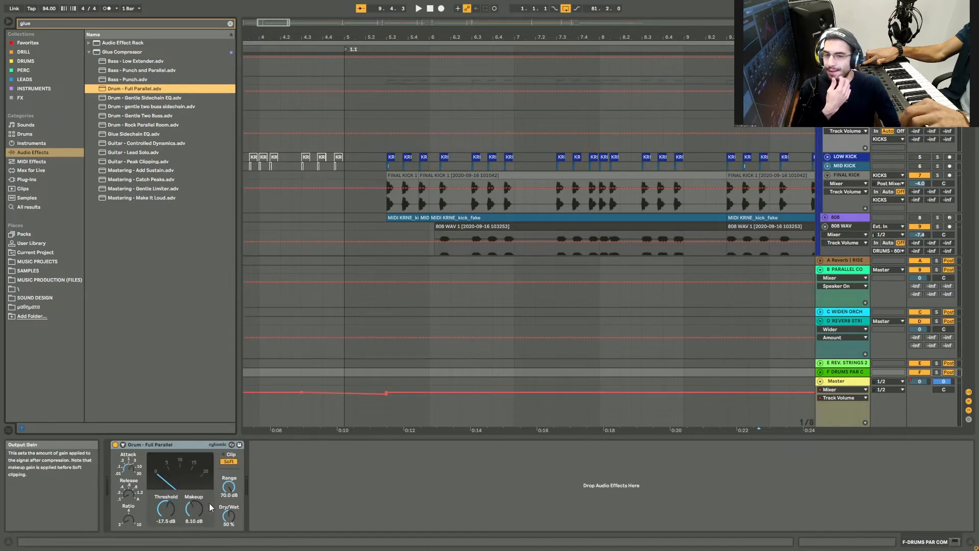
drag(187, 516, 186, 514)
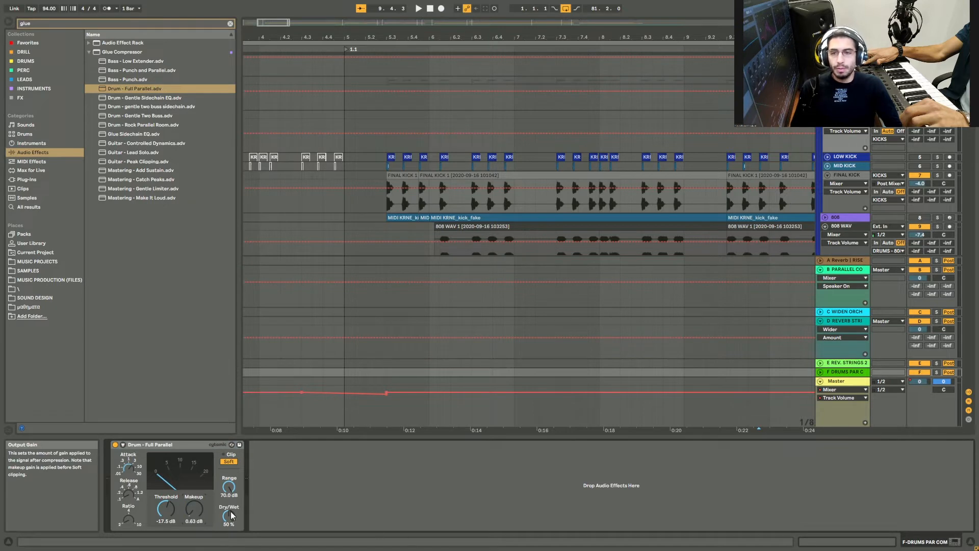
drag(186, 521, 186, 527)
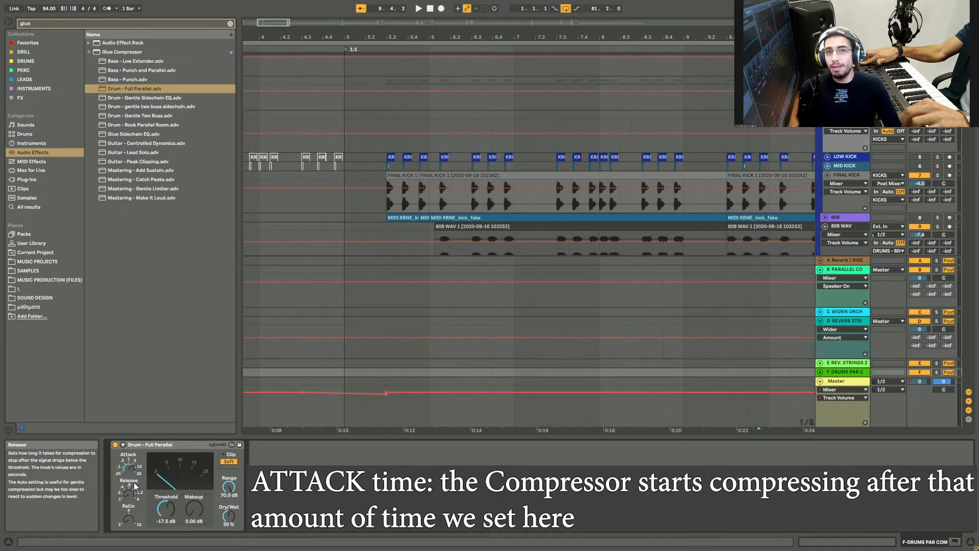
- Highlight the opening transient of the KRNE_snare_quartz clip to illustrate attack time, and return to the DRUMS PAR COM compressor
scroll(386, 189, up, 12)
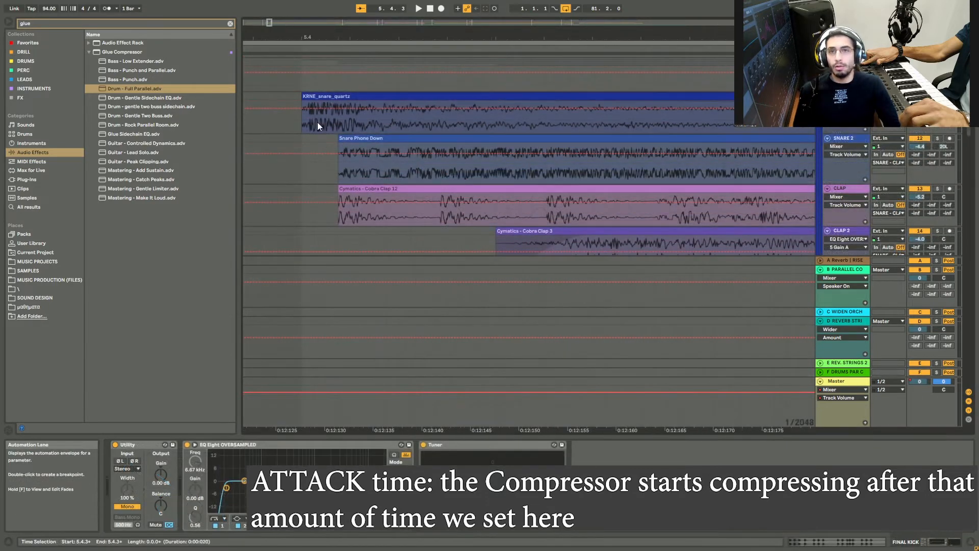
drag(307, 122, 389, 126)
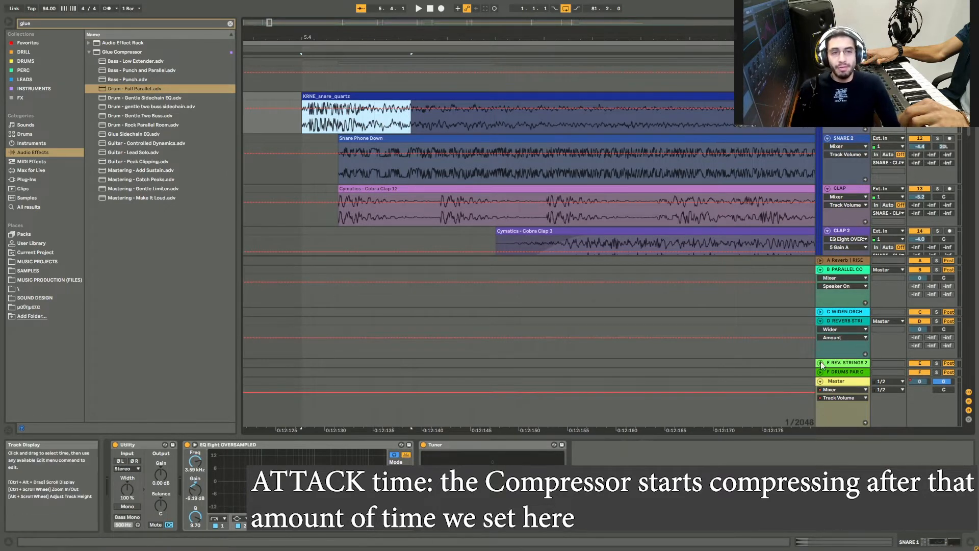
click(841, 370)
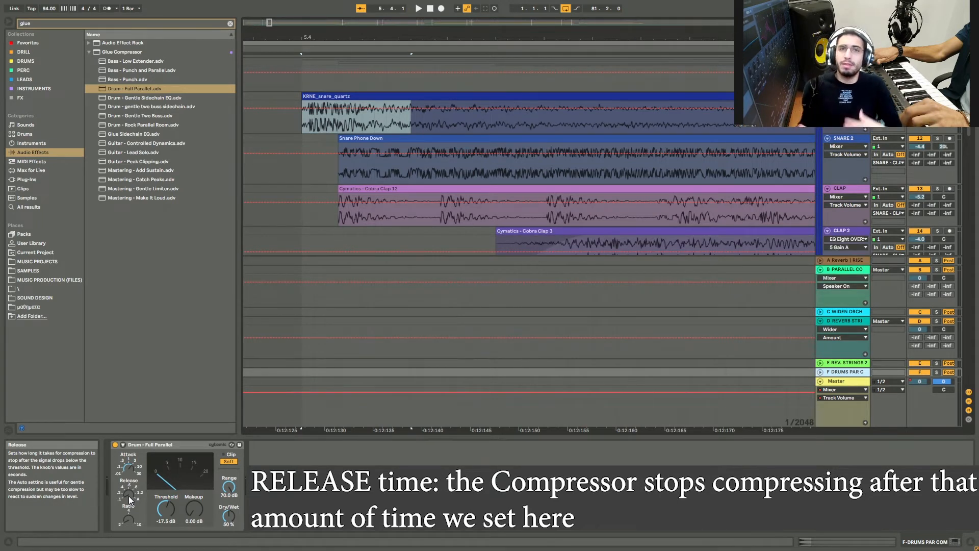
- Highlight the body and tail of the Snare Phone Down clip to illustrate release time, and show the DRUMS PAR COM compressor again
scroll(317, 153, down, 5)
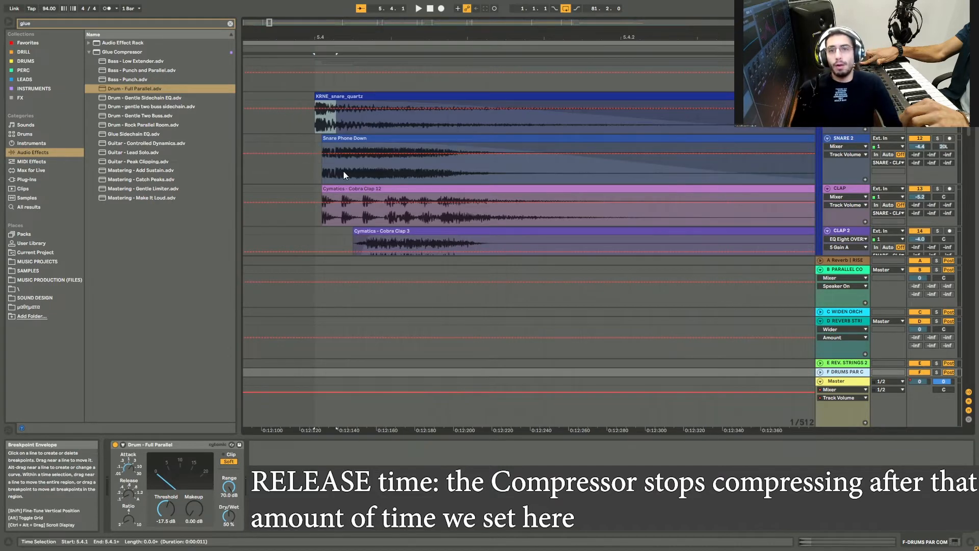
drag(318, 169, 612, 163)
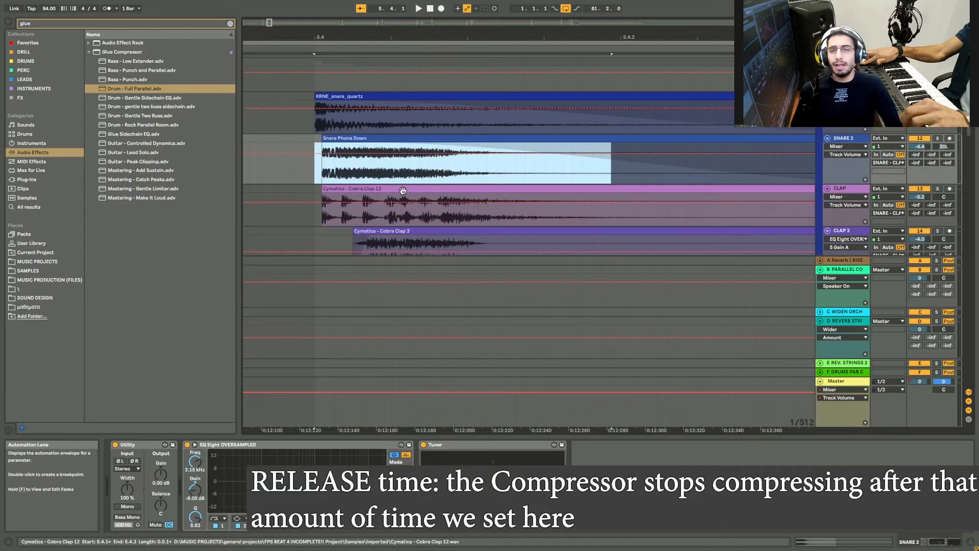
click(322, 175)
scroll(476, 189, down, 5)
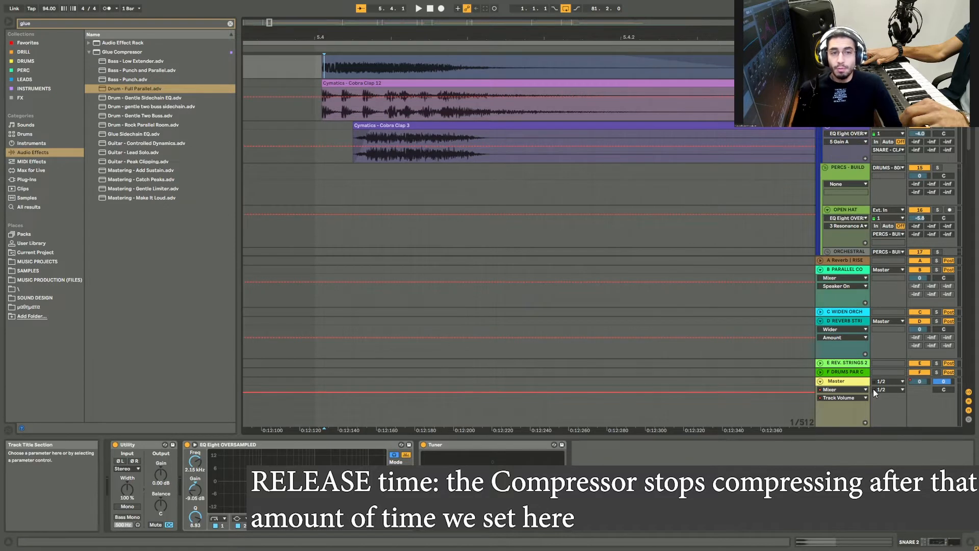
click(845, 364)
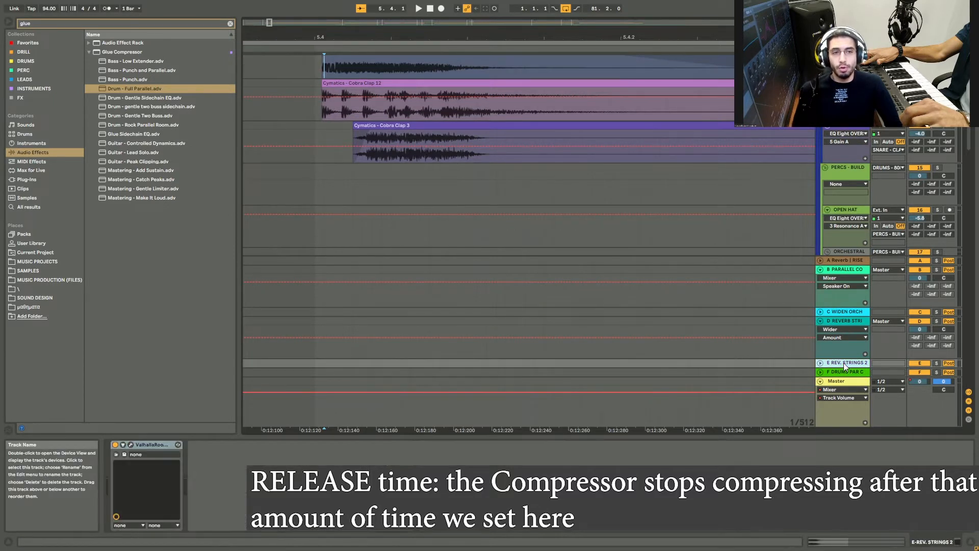
click(865, 371)
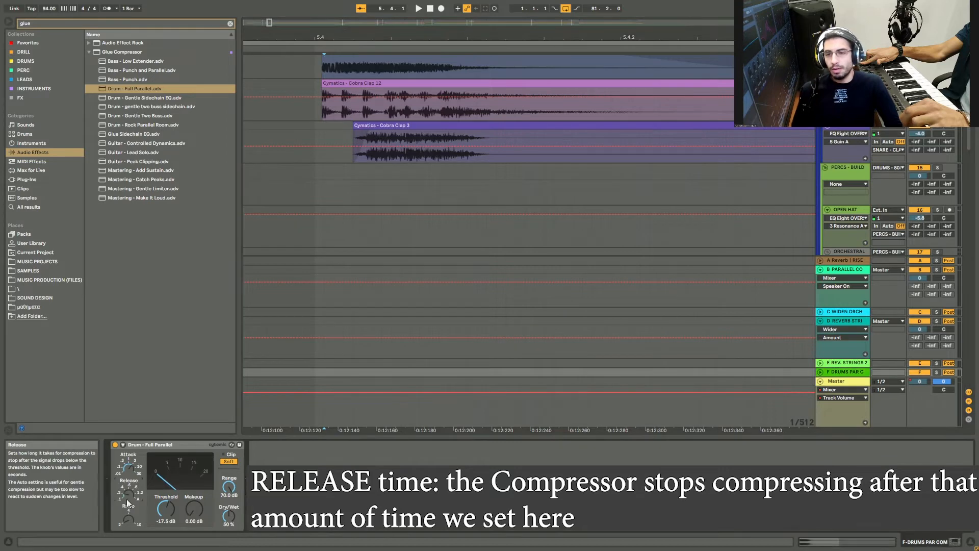
- Play the arrangement from 5.3.4 and raise the KICKS group's send to DRUMS PAR COM to 0 dB
click(382, 144)
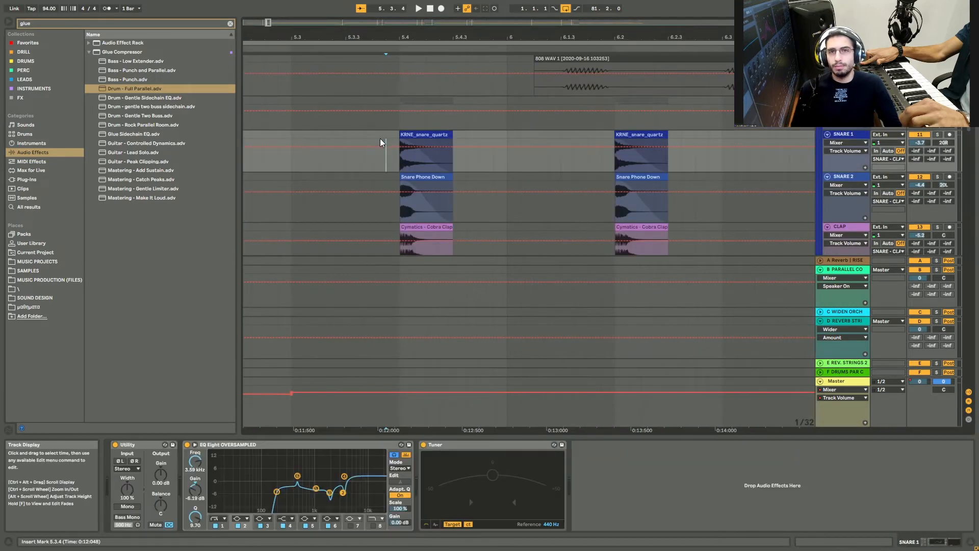
key(space)
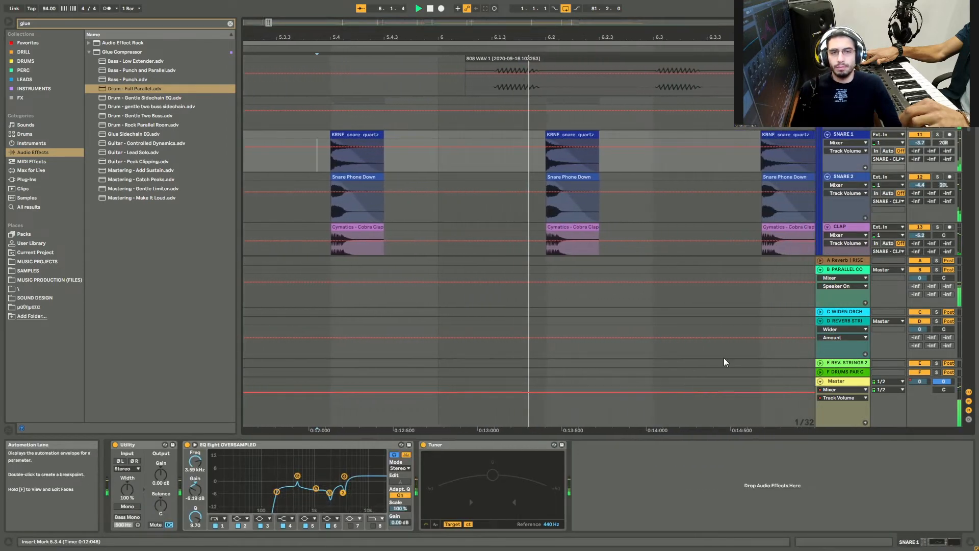
scroll(888, 170, up, 4)
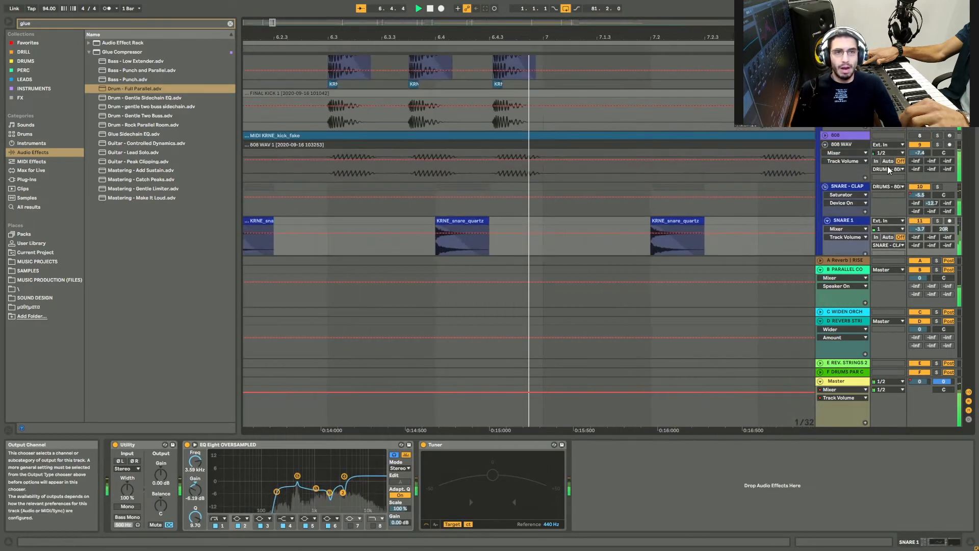
scroll(888, 170, up, 6)
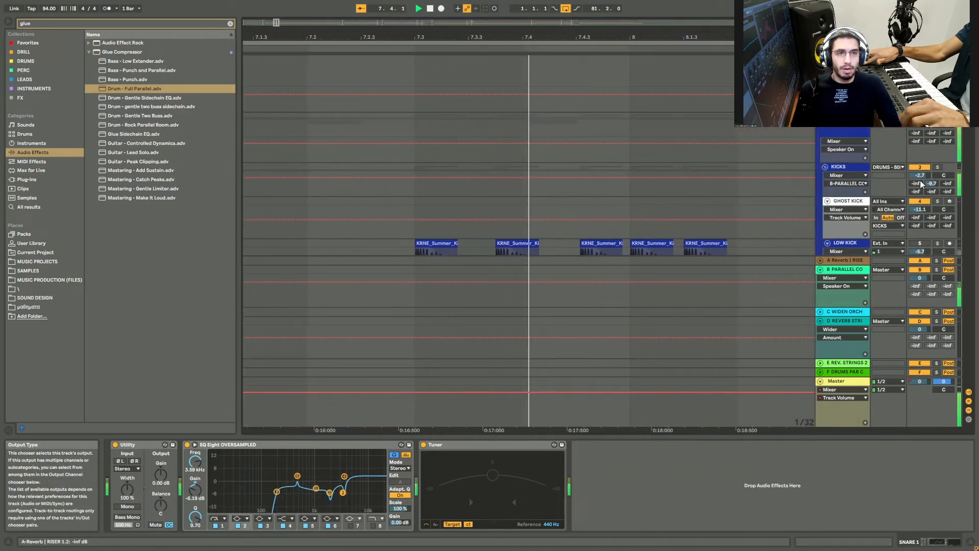
click(947, 192)
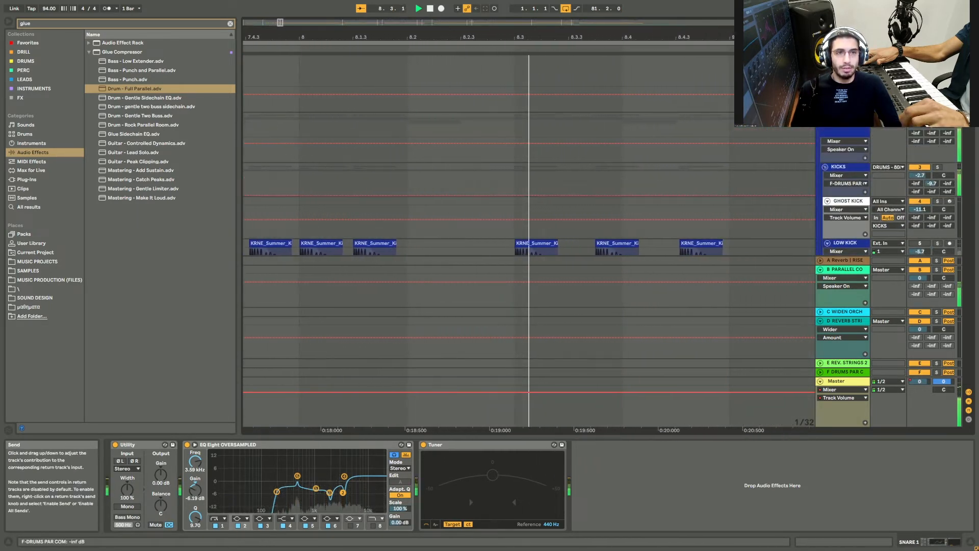
drag(947, 192, 948, 127)
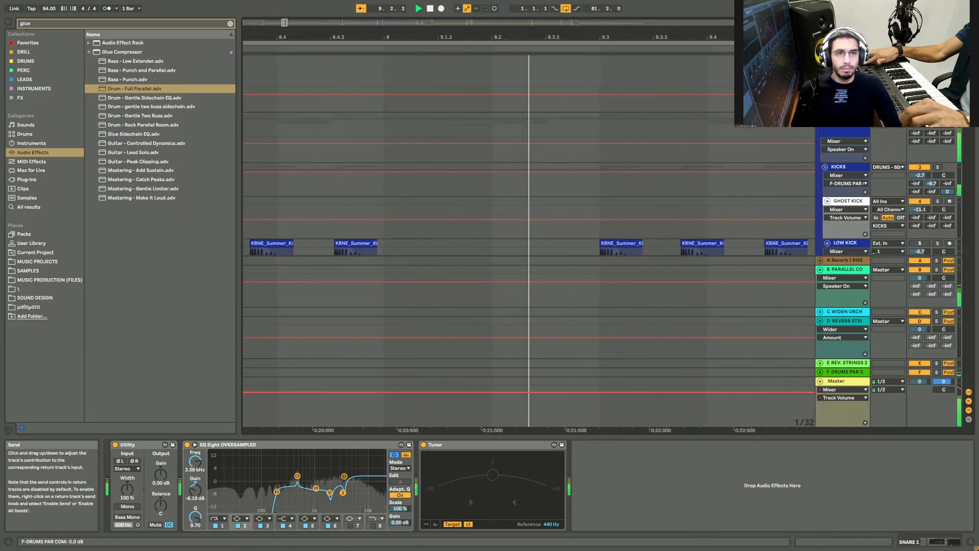
- Show the DRUMS PAR COM return's compressor during playback to check how it reacts to the kicks
scroll(612, 230, down, 2)
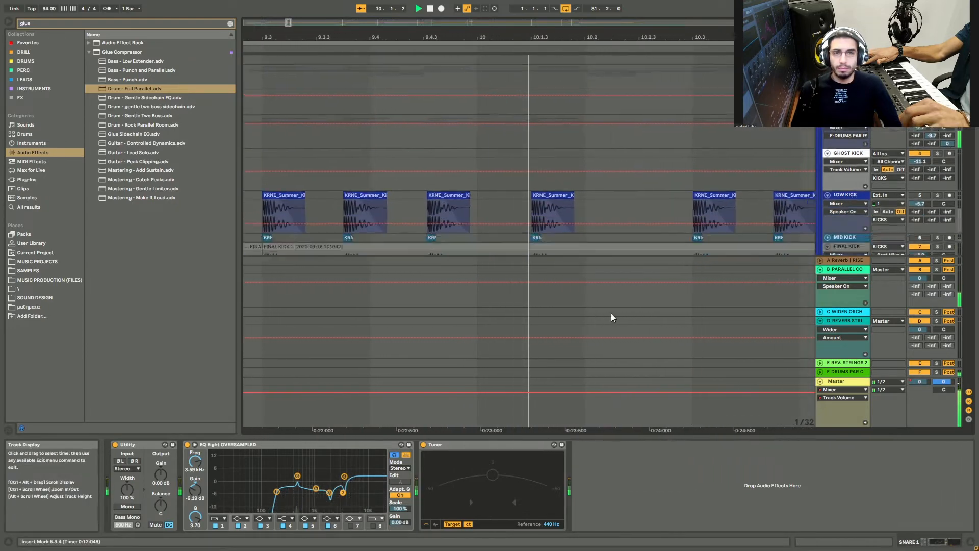
scroll(656, 282, down, 2)
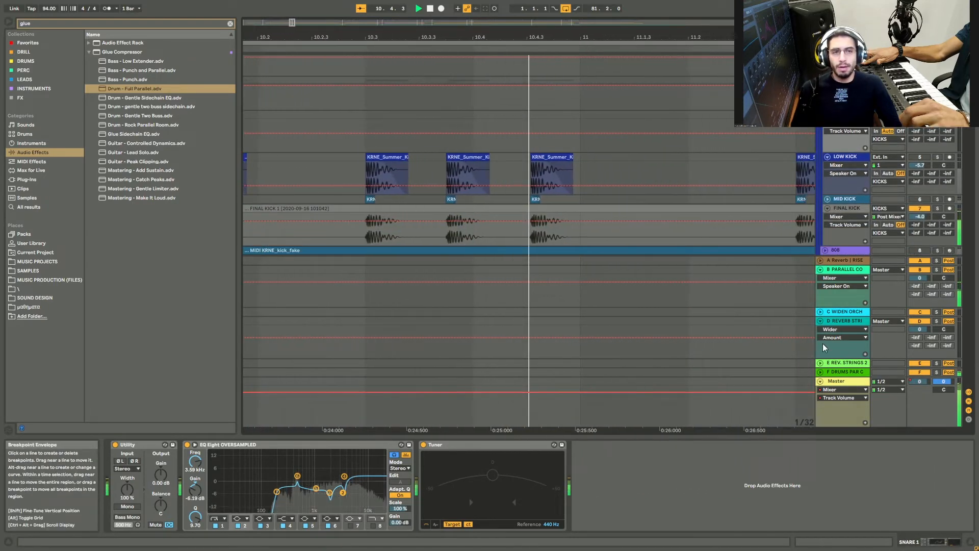
click(843, 372)
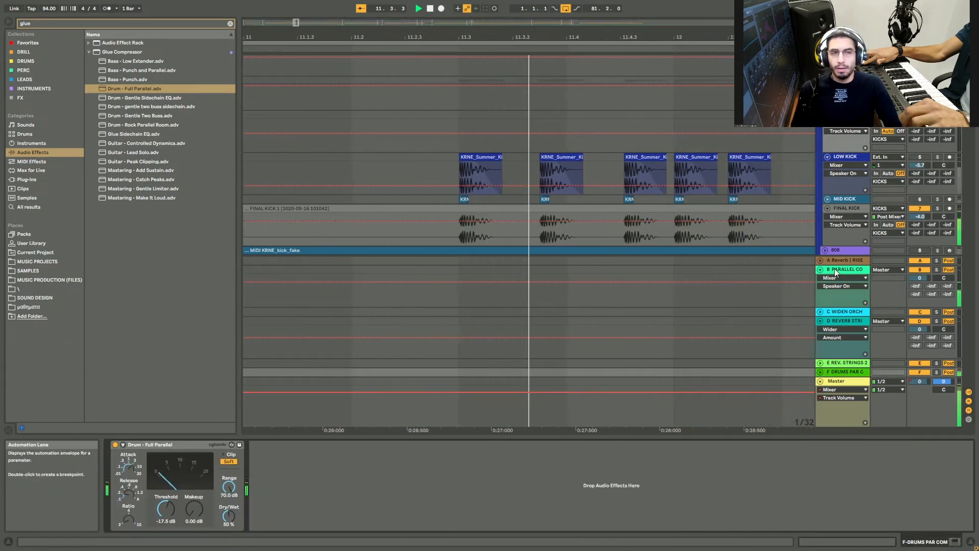
- Reset the KICKS group's send to DRUMS PAR COM to -inf and raise it back to 0 dB to compare the sound
scroll(769, 203, up, 2)
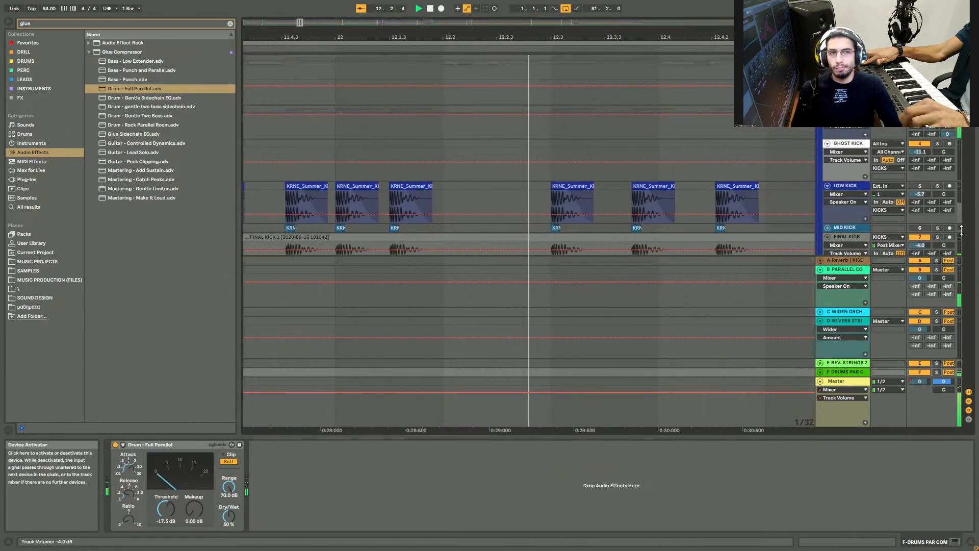
double_click(946, 136)
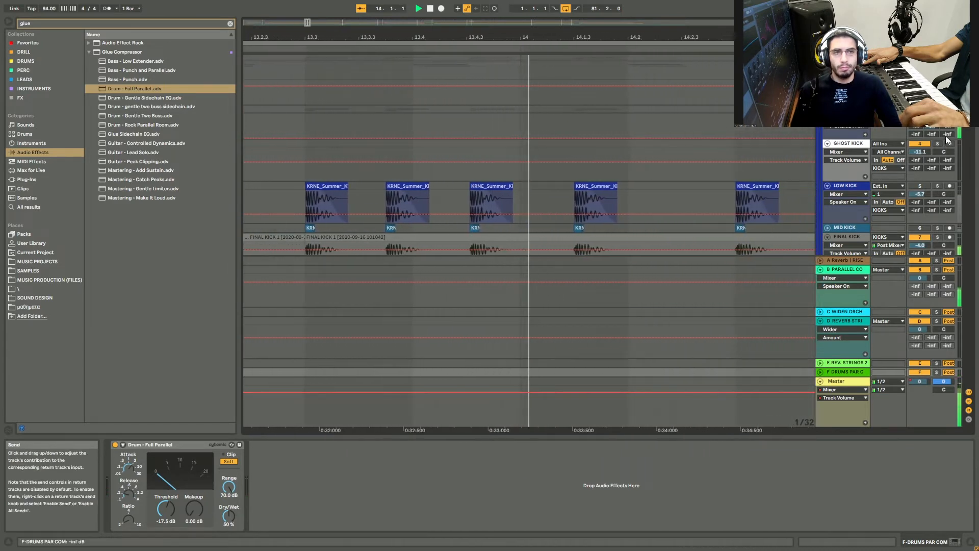
drag(946, 136, 946, 87)
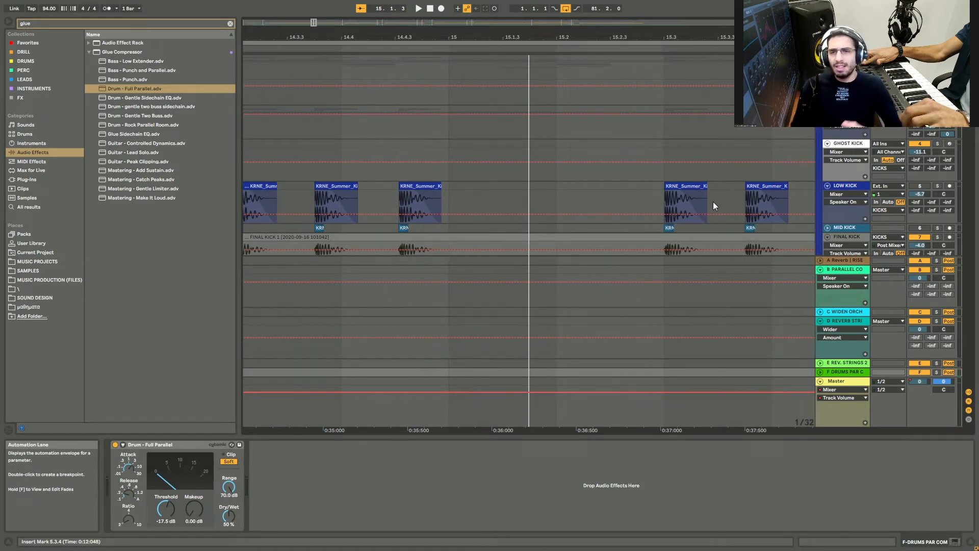
- Set the range of the DRUMS PAR COM compressor to 5.09 dB and play the drums again
key(space)
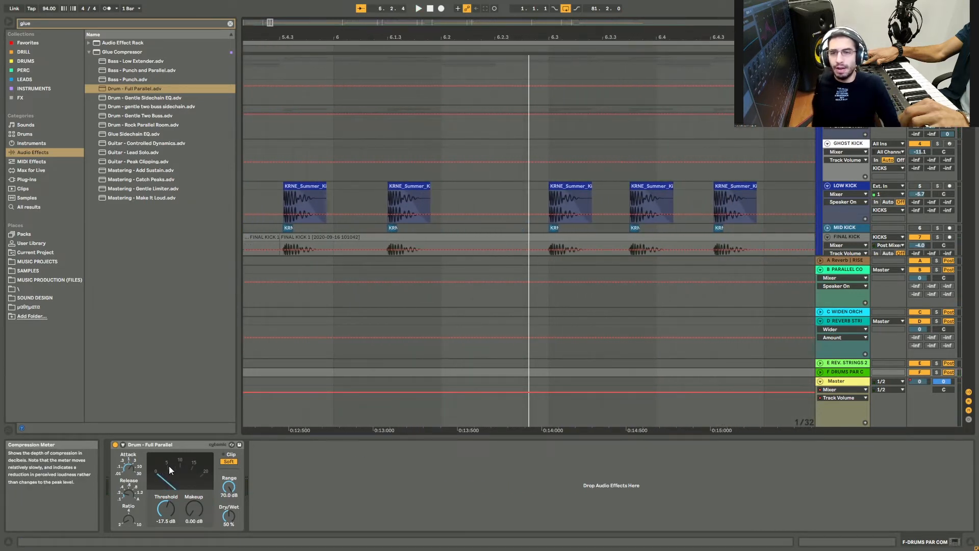
drag(229, 487, 229, 515)
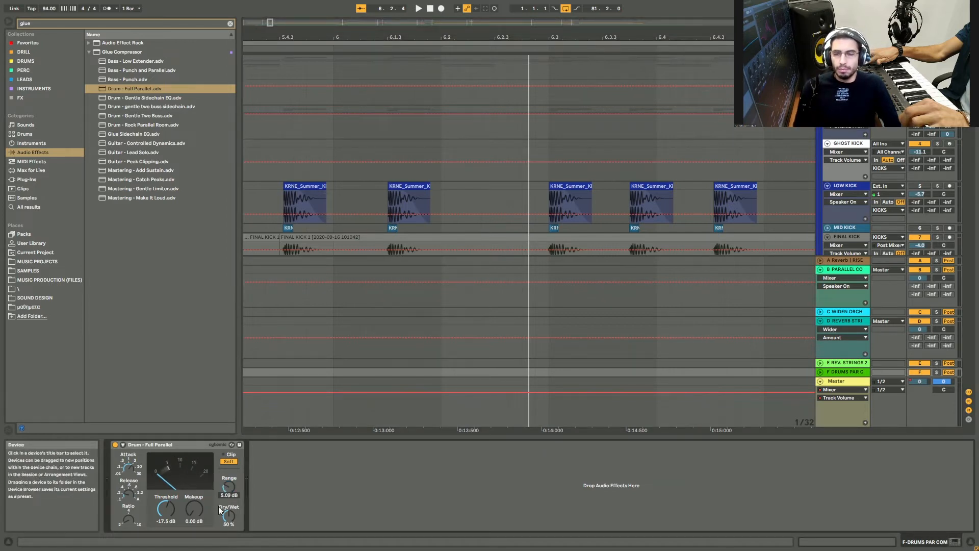
key(space)
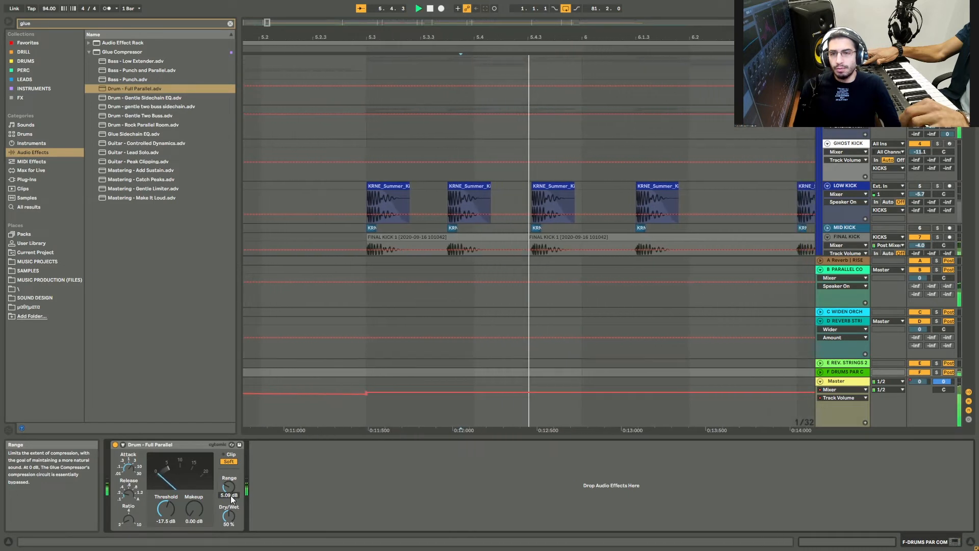